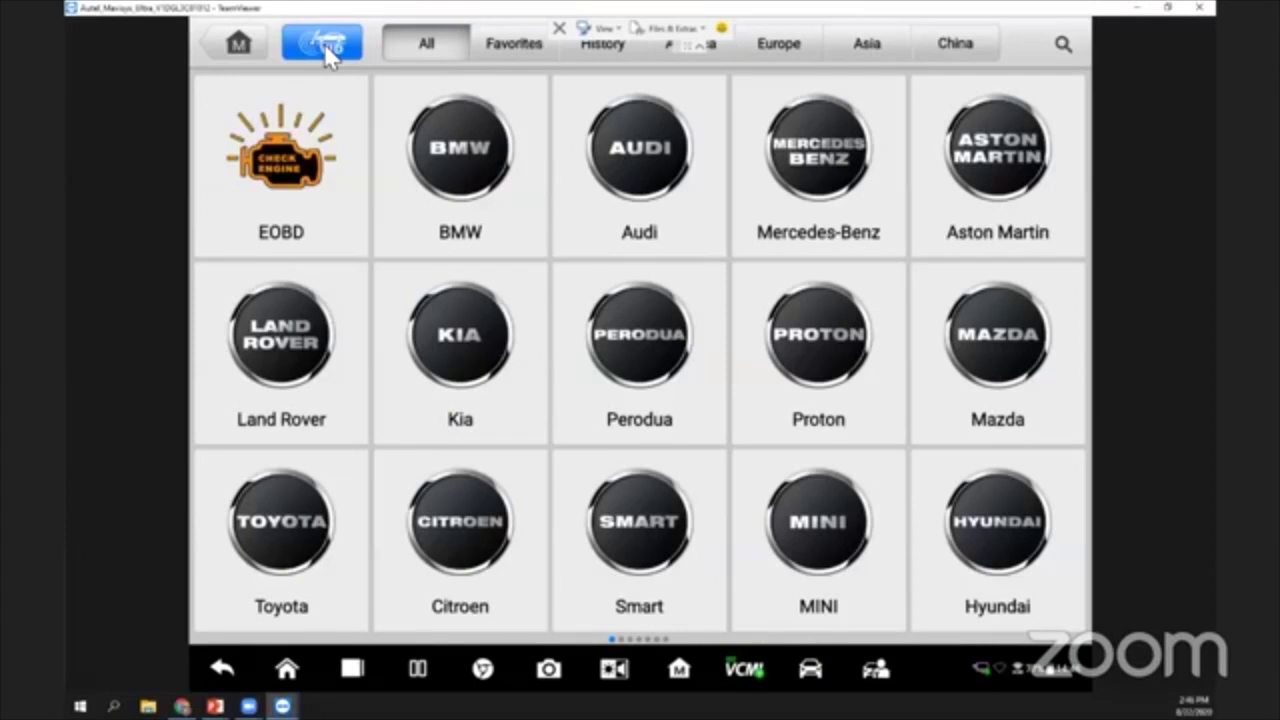
Step: Auto-detect the connected Audi's VIN through VID and confirm the detected VIN
click(326, 50)
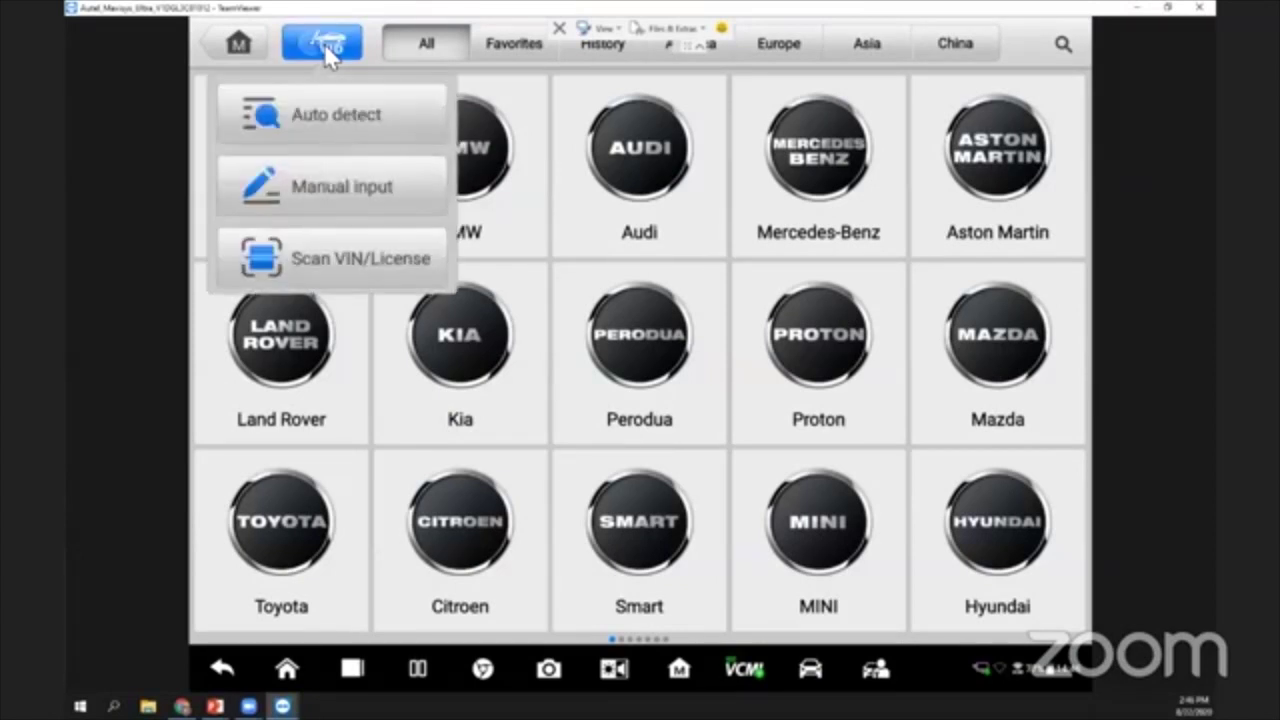
click(356, 115)
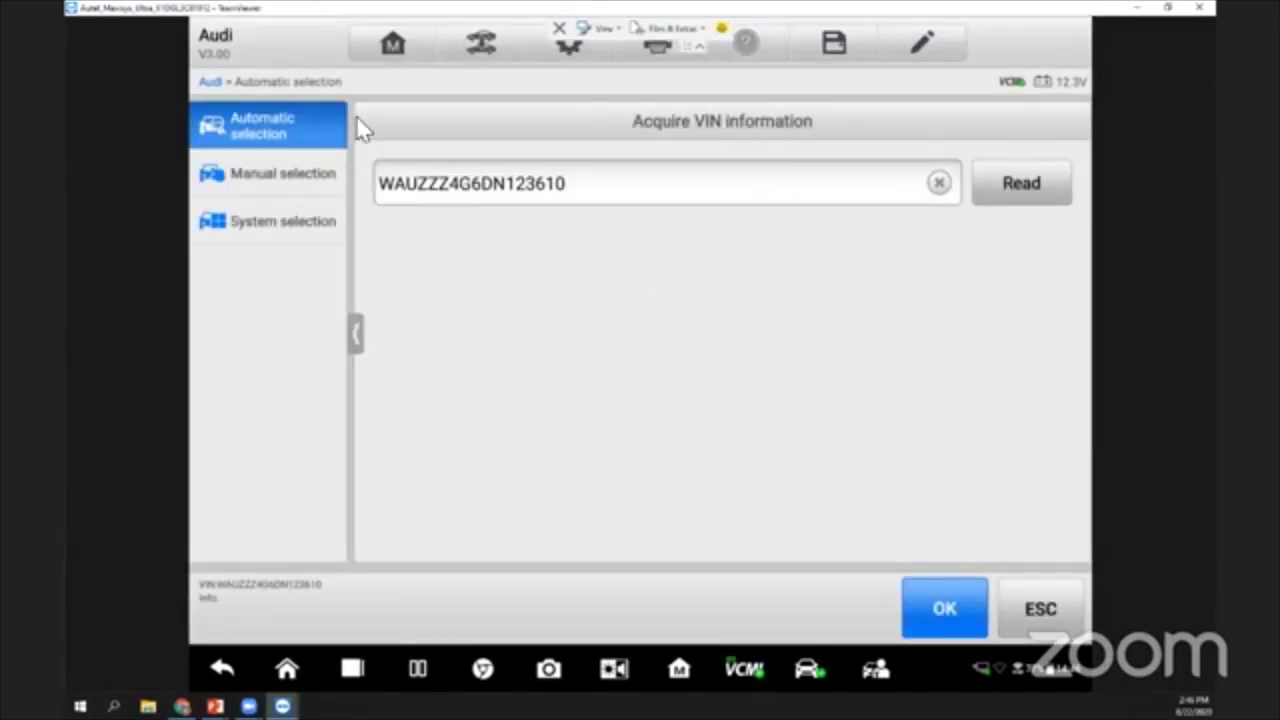
click(950, 616)
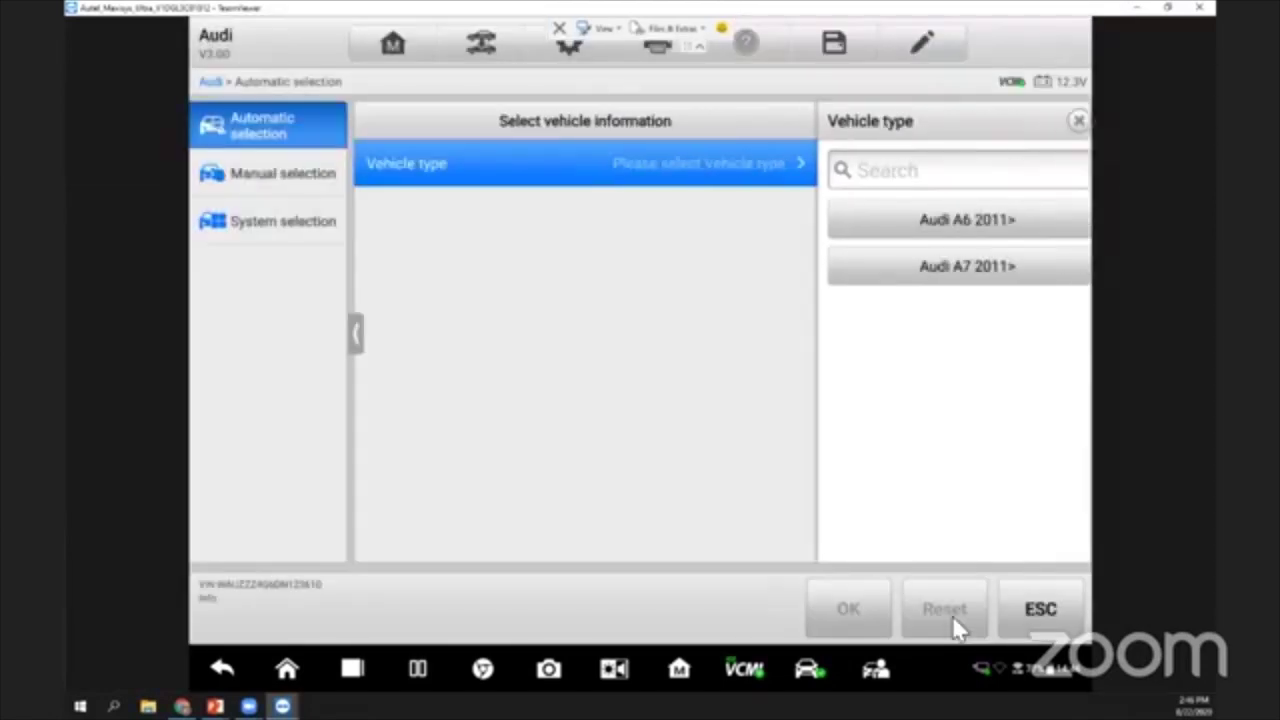
Step: Select Audi A6 2011, Avant, with the CHJA 2.0L TFSI / 180kW engine, and confirm
click(1002, 225)
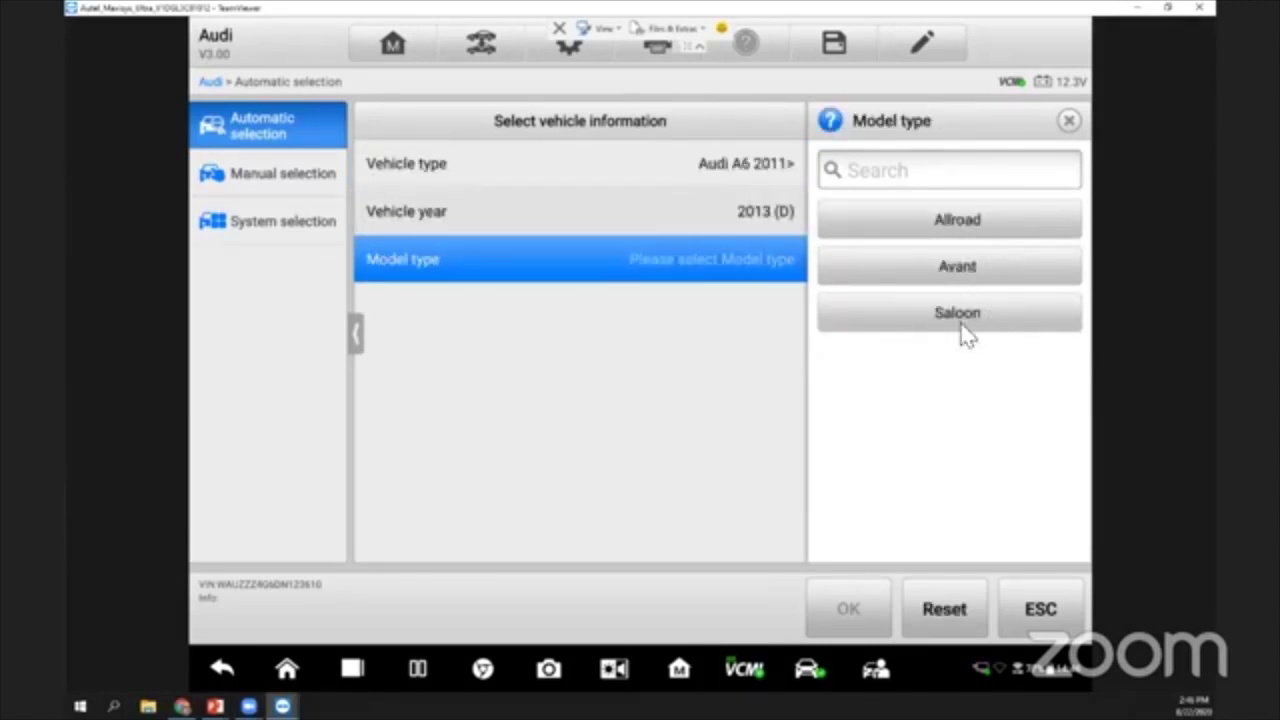
click(994, 269)
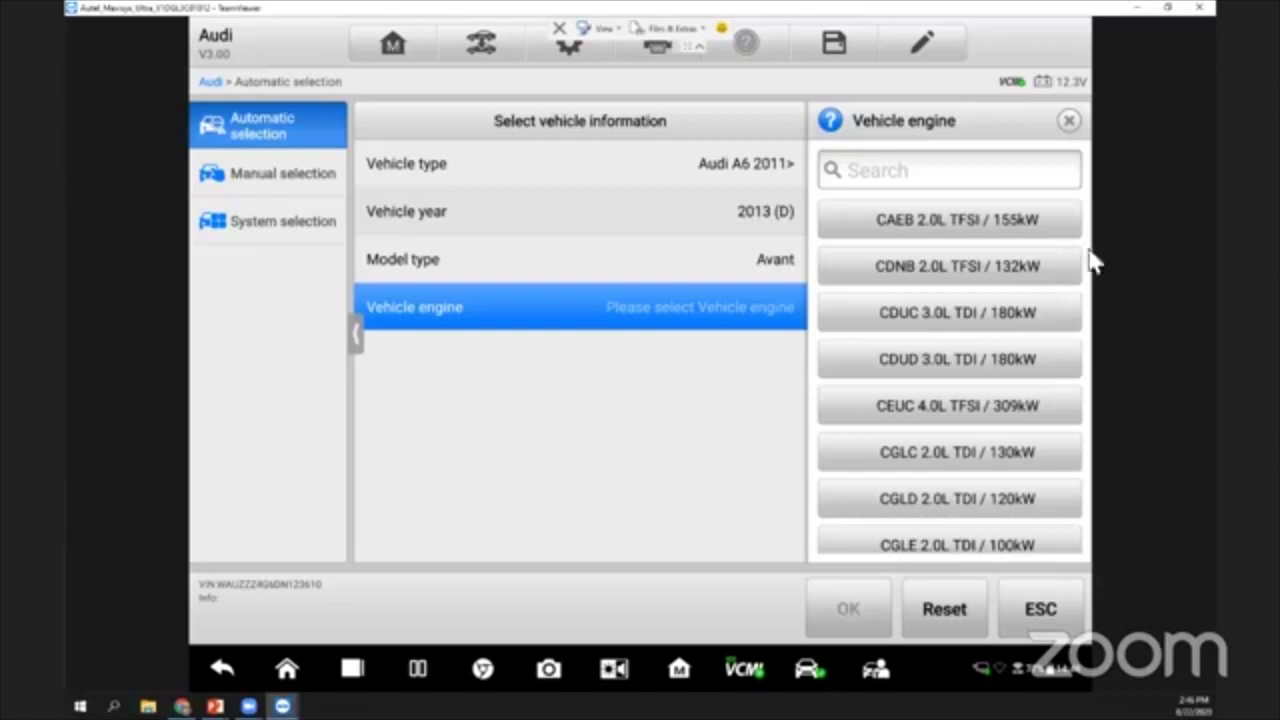
drag(1002, 463, 1005, 306)
drag(1005, 385, 1011, 323)
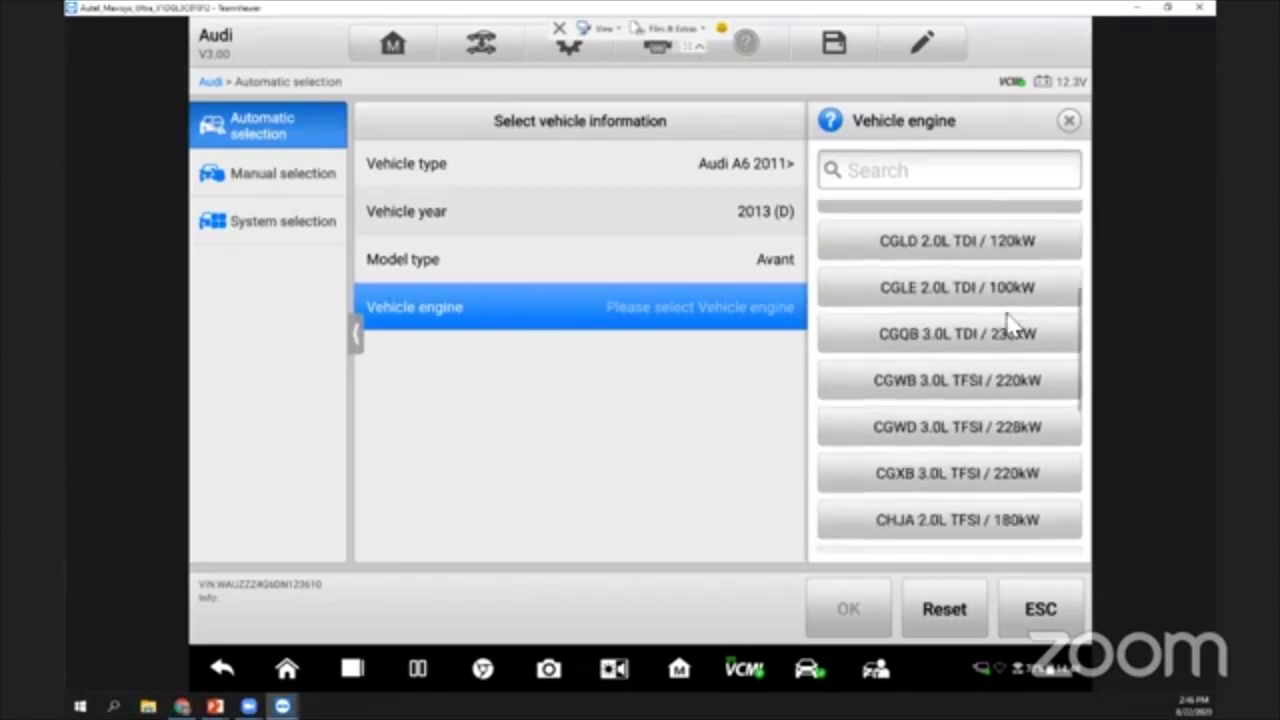
drag(1006, 429, 995, 410)
click(975, 430)
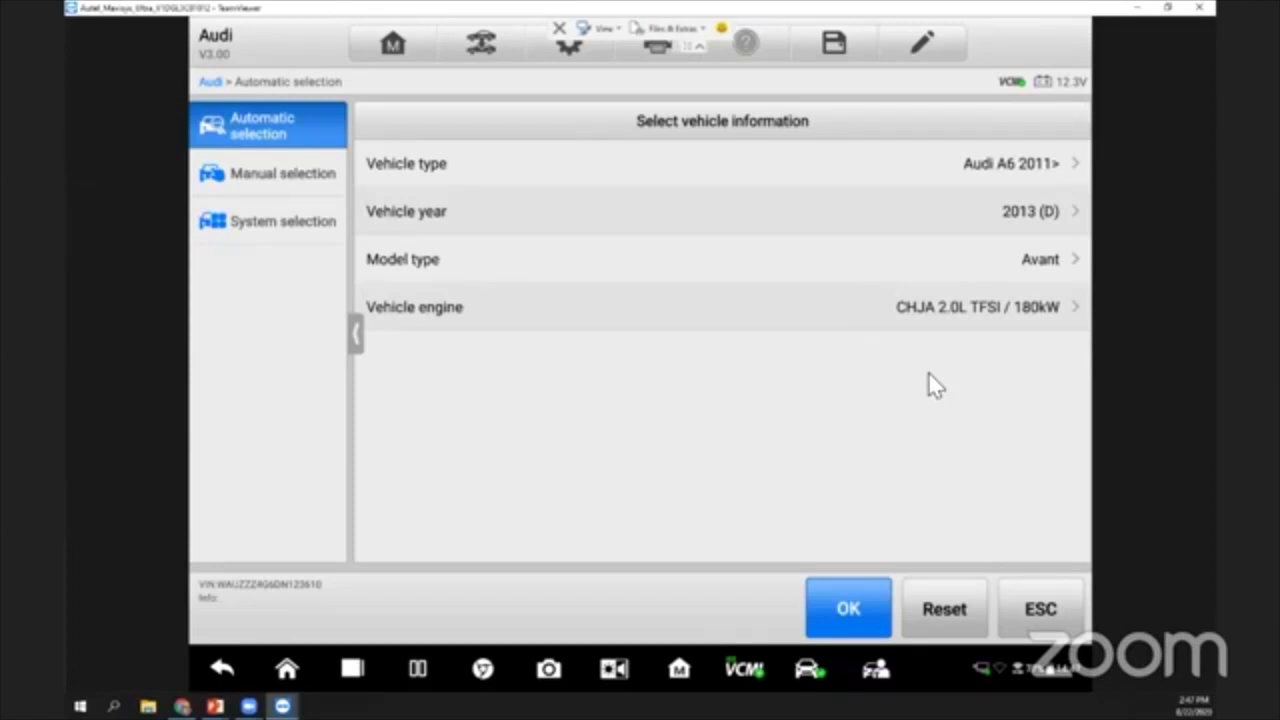
click(870, 605)
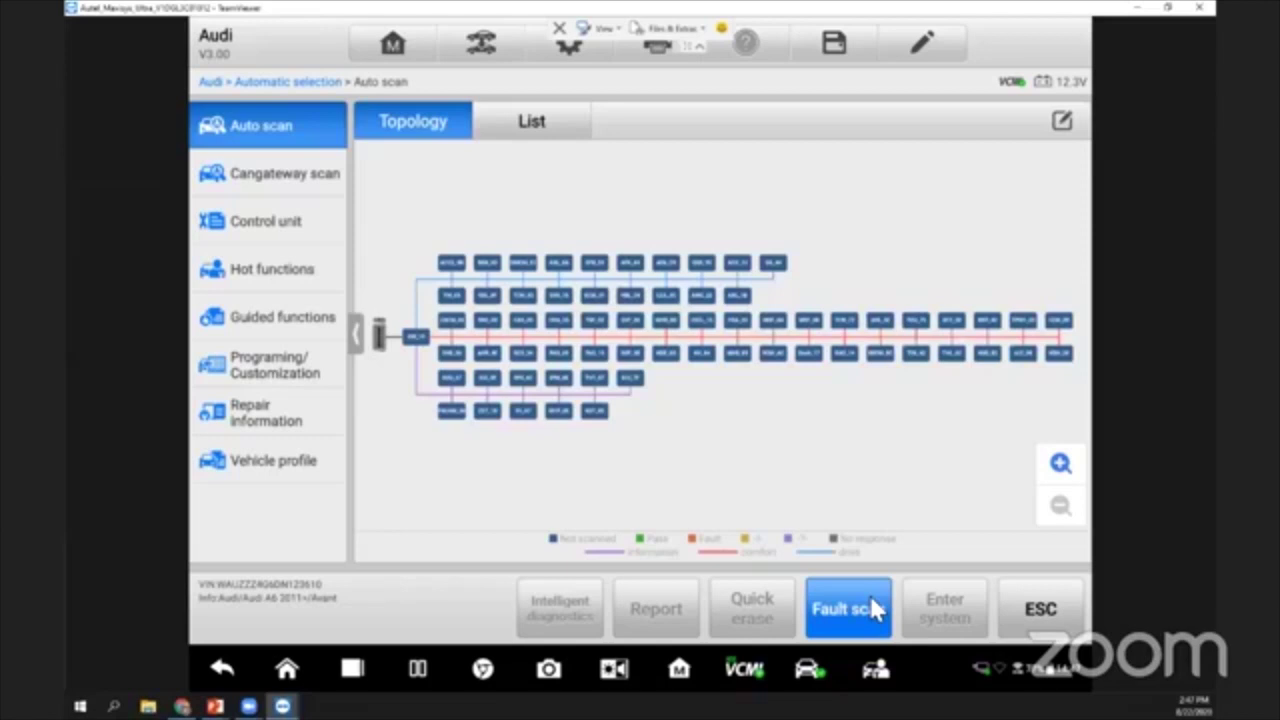
Step: Run a fault scan of every module, finding one DTC on BRK_03
click(847, 594)
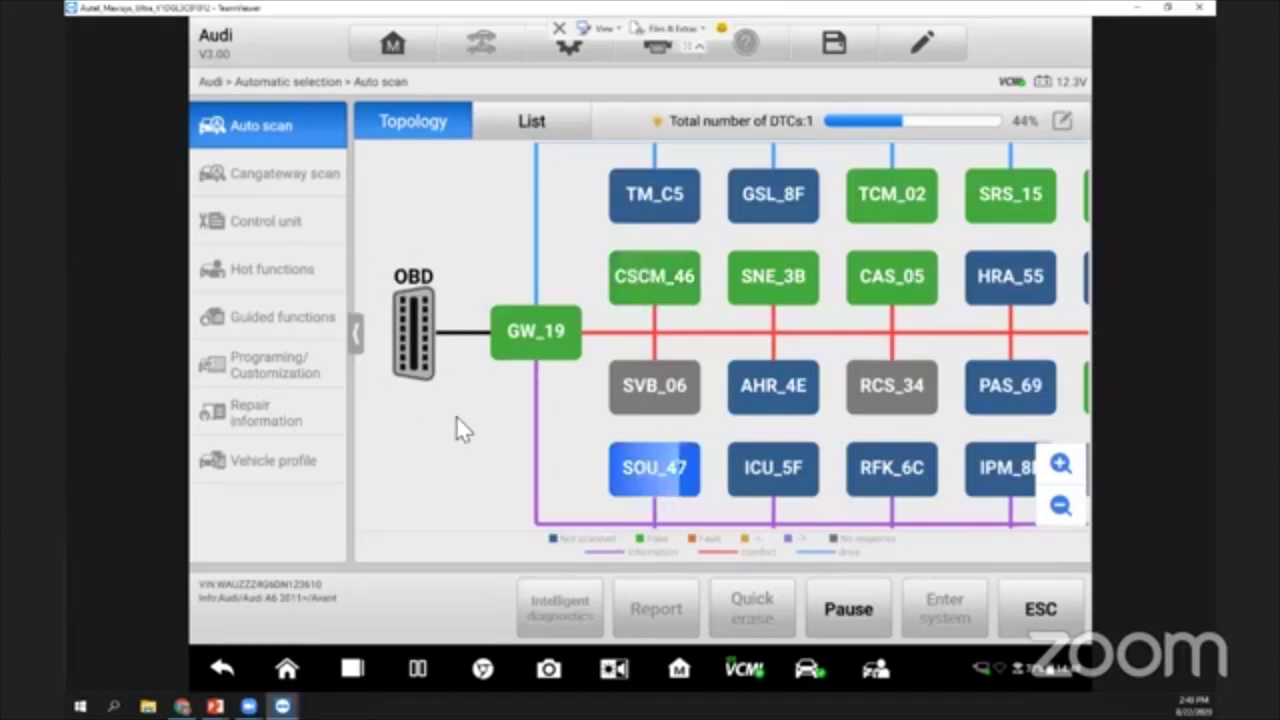
scroll(456, 425, down, 5)
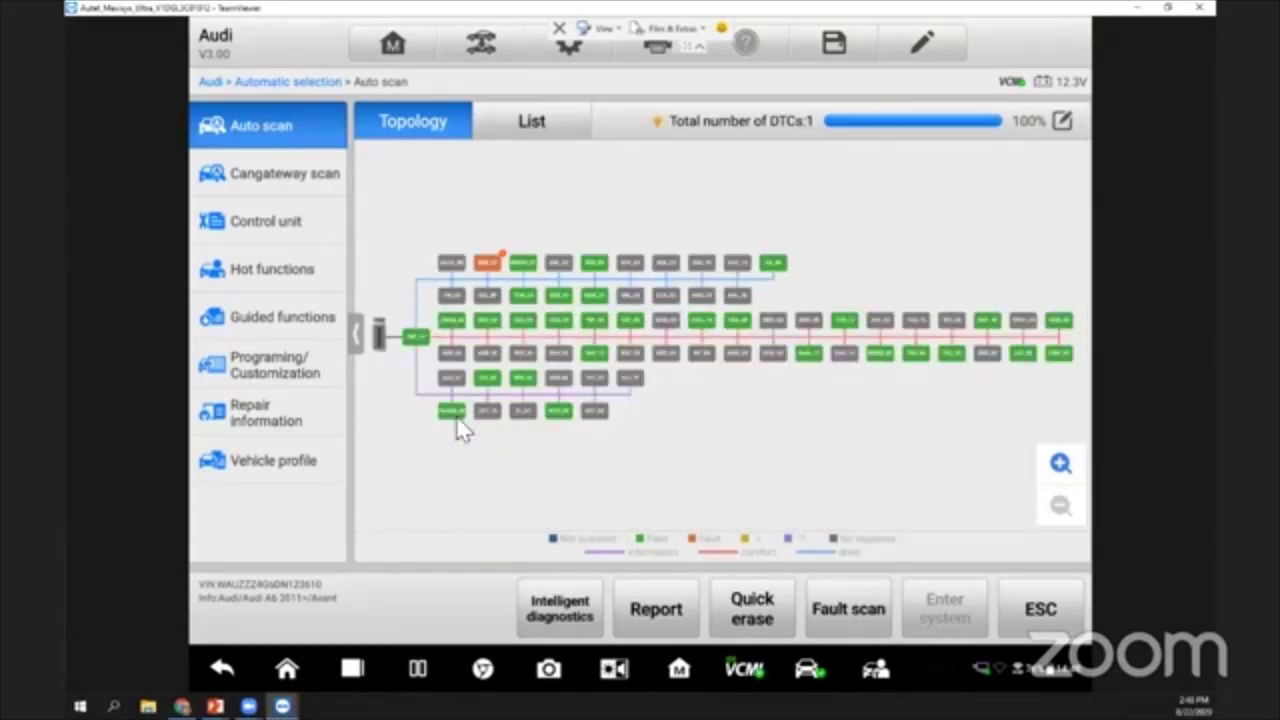
Step: Show the scan results as a List with Brakes 1 fault U111300, then open Intelligent diagnostics
click(531, 125)
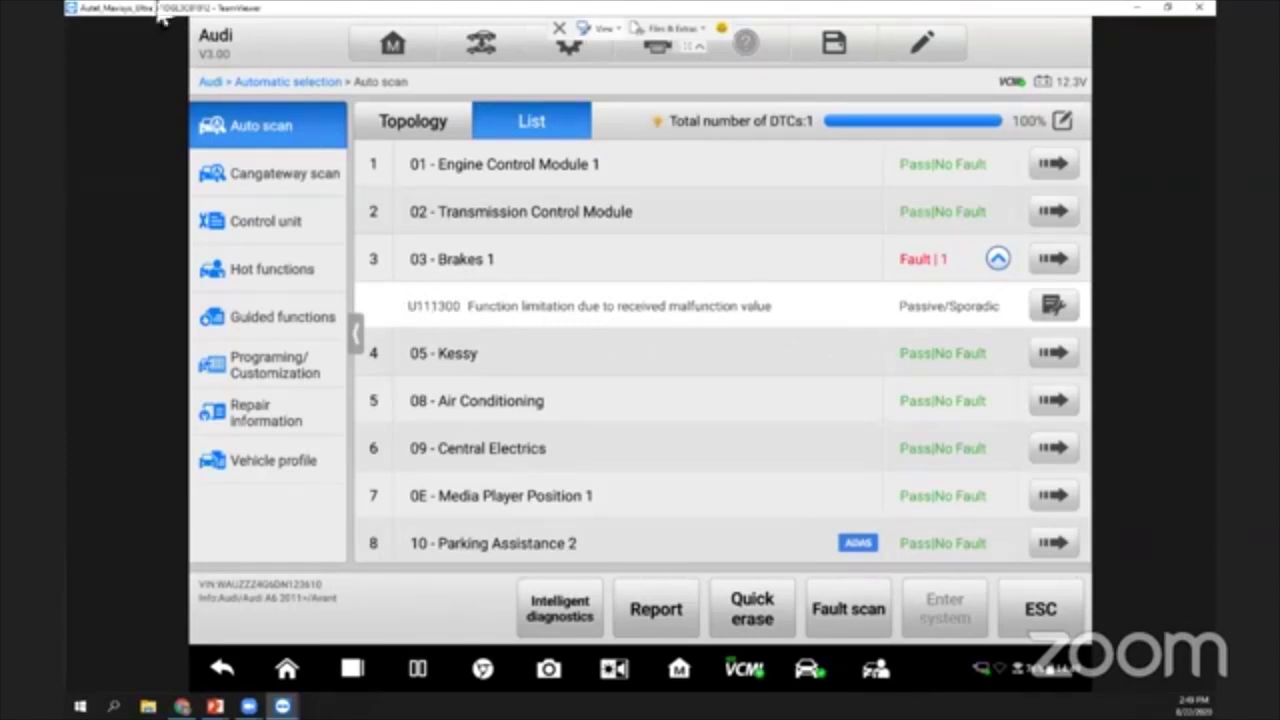
click(562, 622)
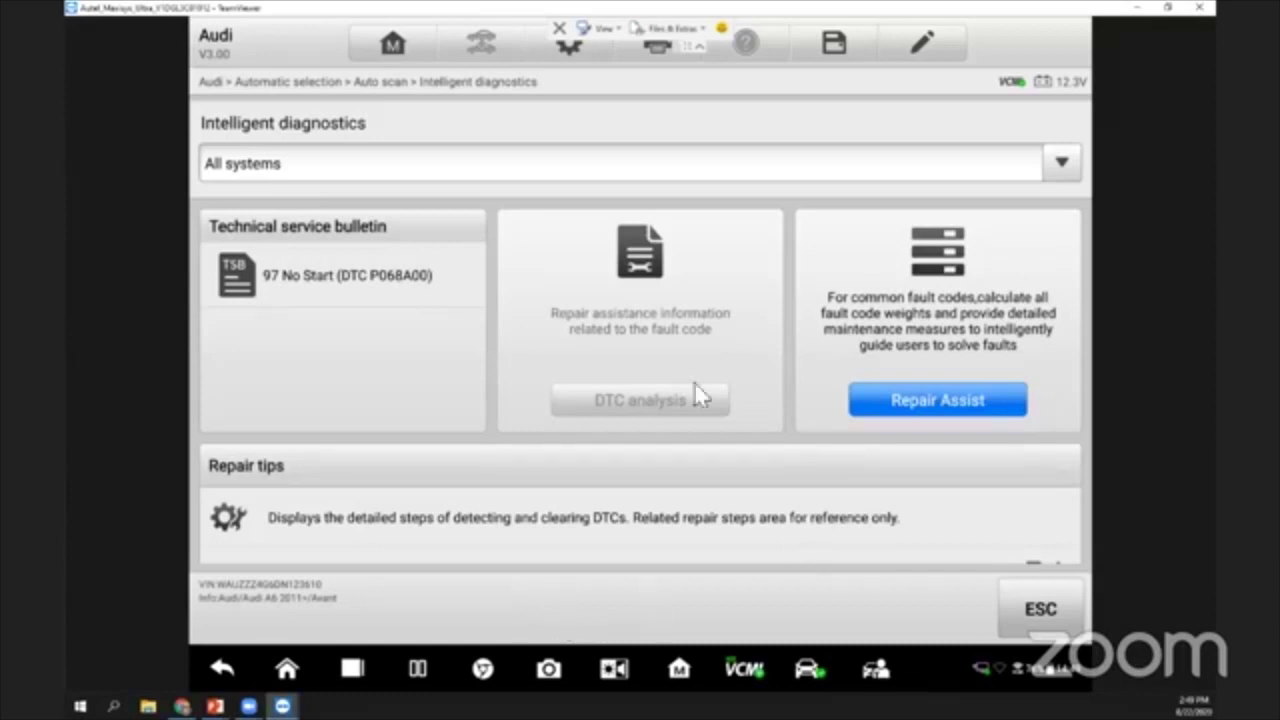
Step: Read the 97 No Start (DTC P068A00) bulletin down to its Service steps, then close it
click(380, 287)
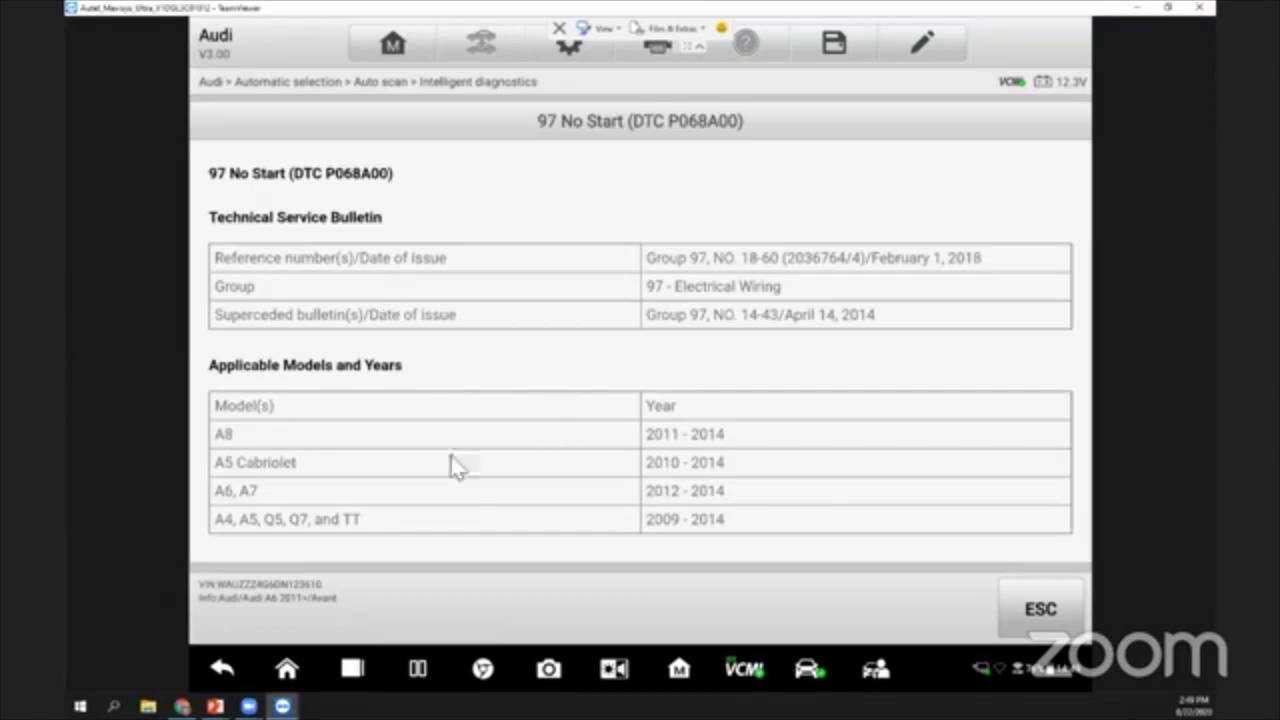
scroll(703, 478, down, 4)
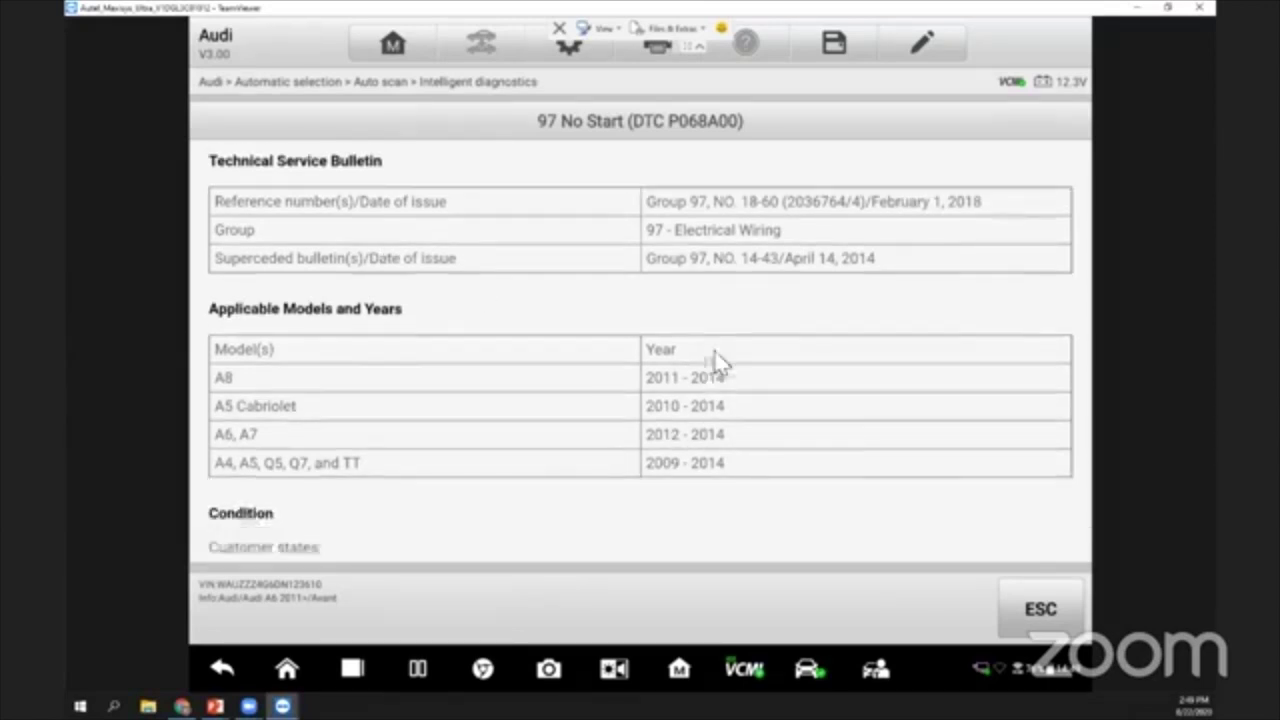
scroll(700, 423, down, 1)
scroll(704, 394, down, 2)
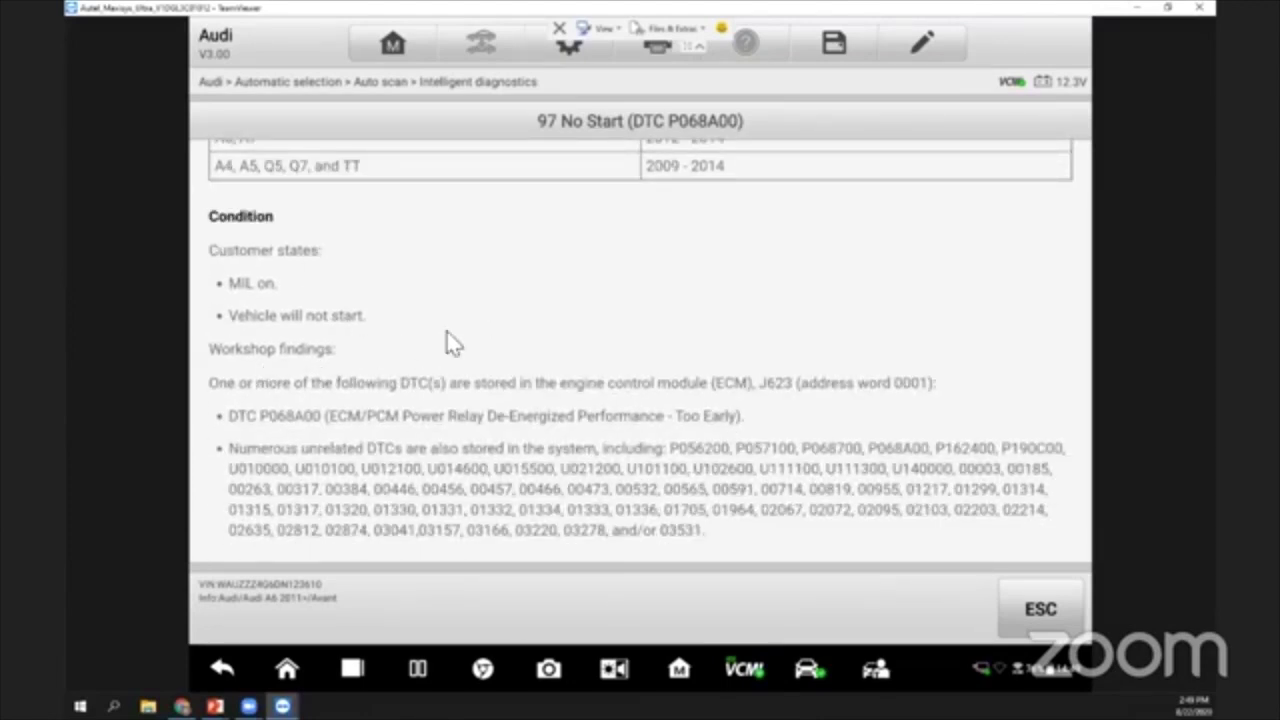
scroll(452, 314, down, 1)
scroll(458, 393, down, 2)
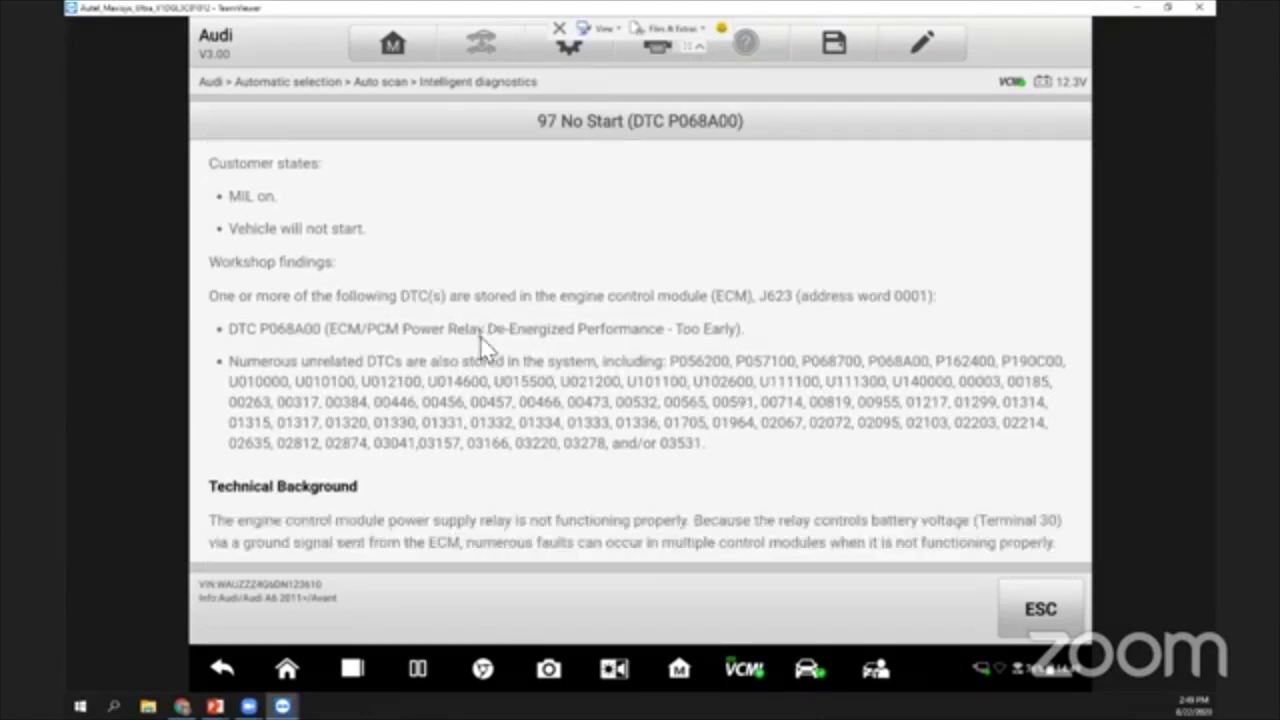
scroll(440, 300, down, 2)
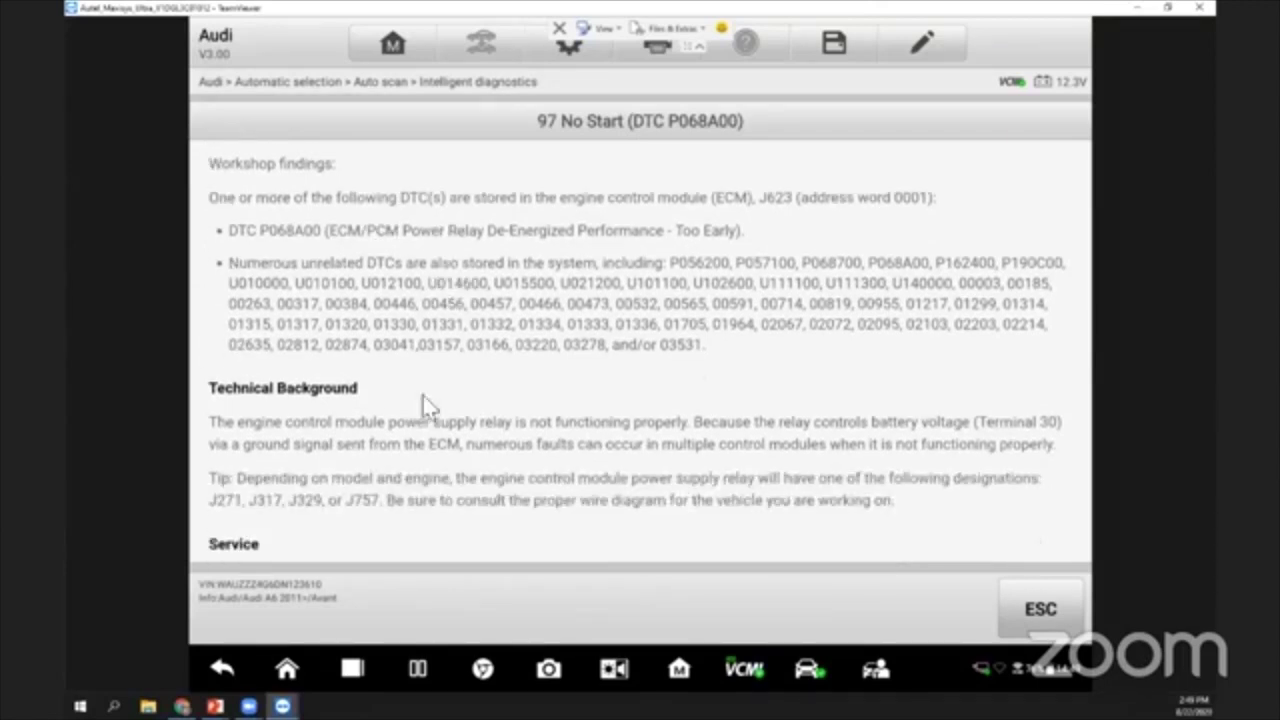
scroll(434, 374, down, 2)
scroll(510, 348, down, 1)
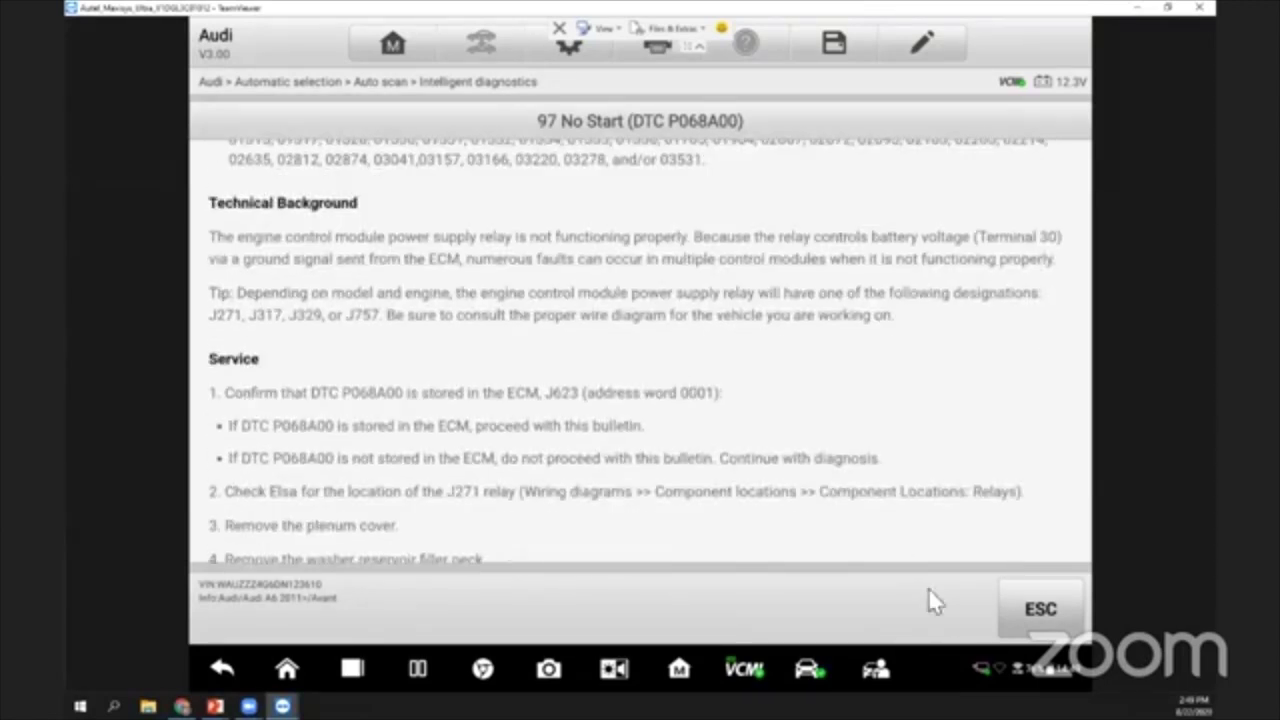
click(1039, 610)
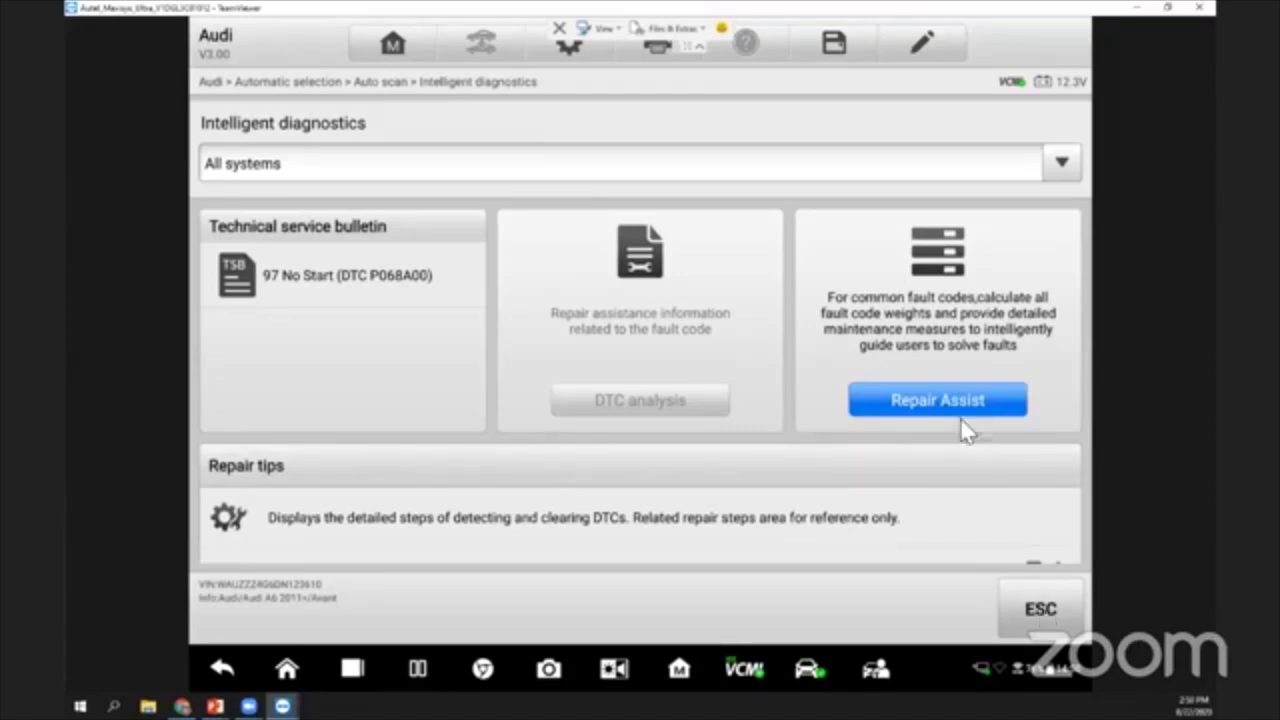
Step: Return to the scan results and enter the 03 - Brakes 1 module
click(1030, 612)
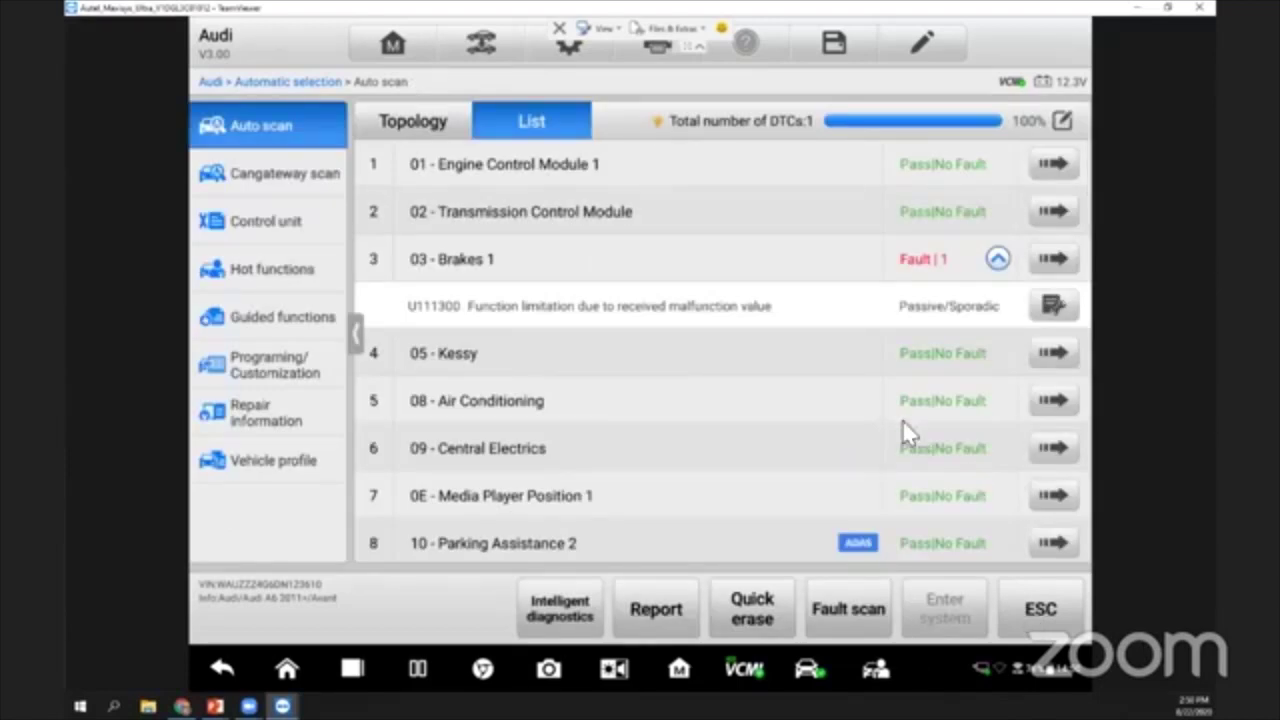
click(668, 263)
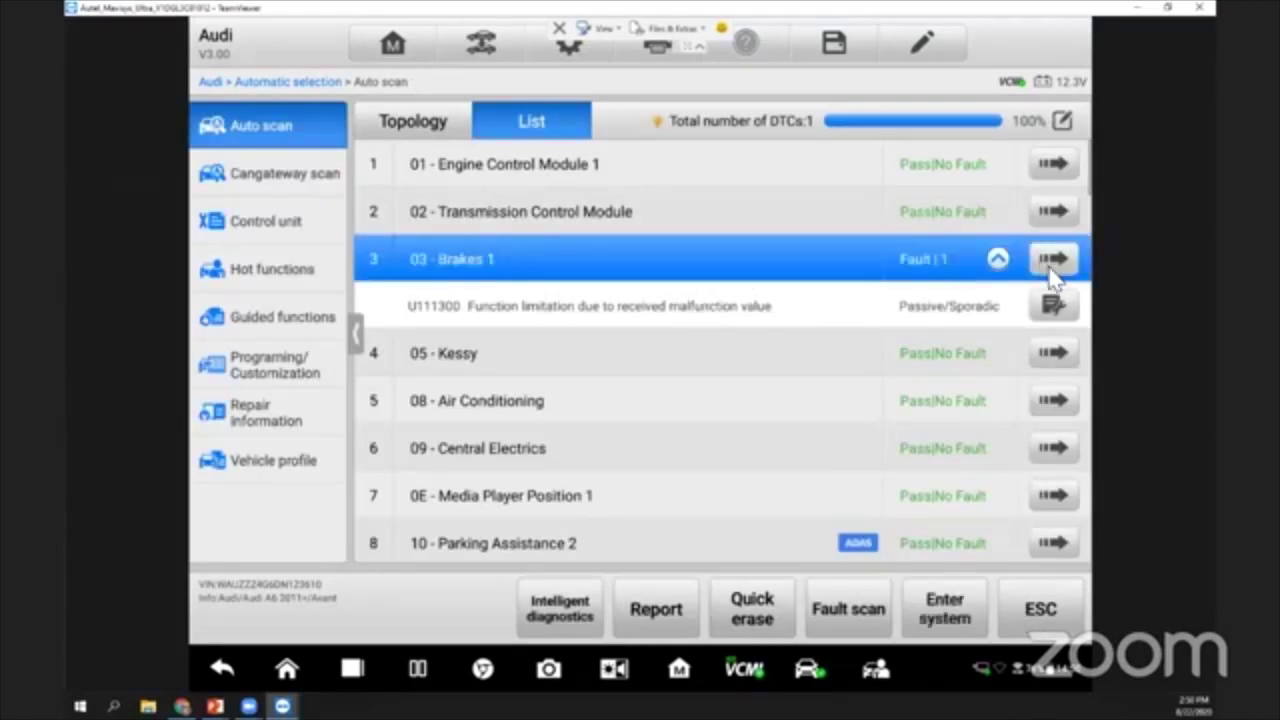
click(1049, 270)
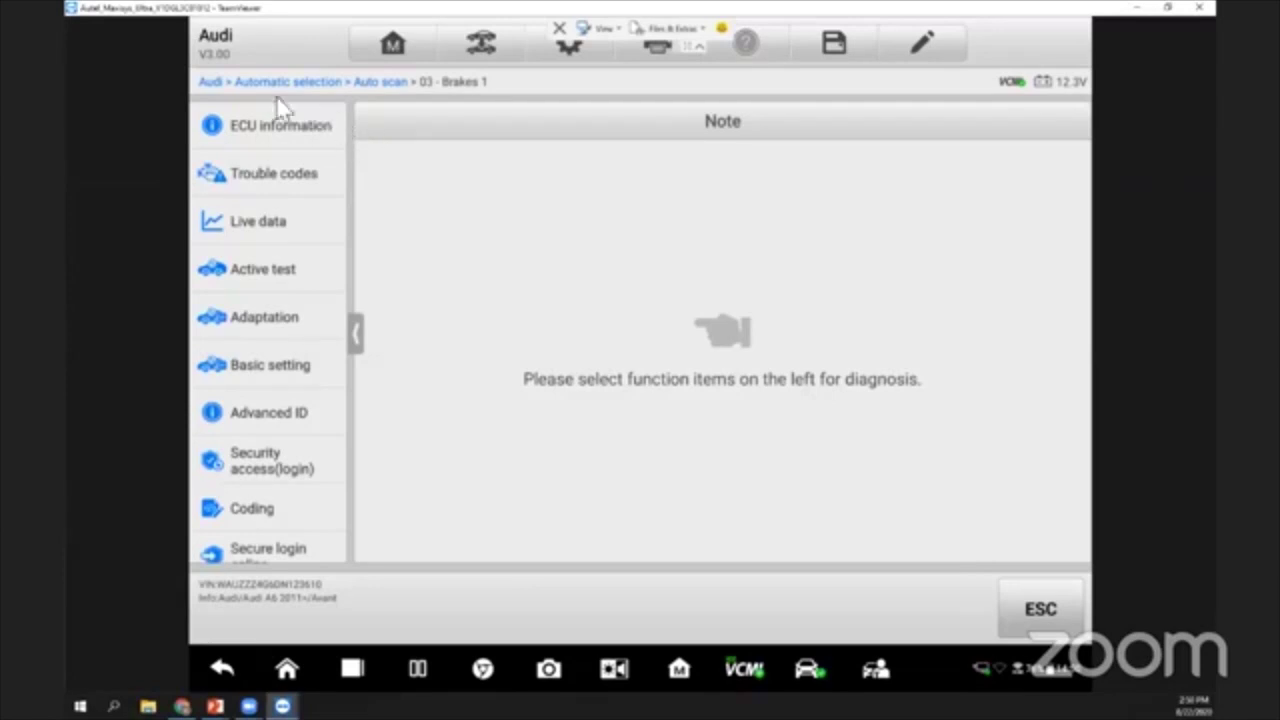
Step: View Brakes 1 ECU information, then its stored trouble code U111300 (Passive/Sporadic)
click(268, 126)
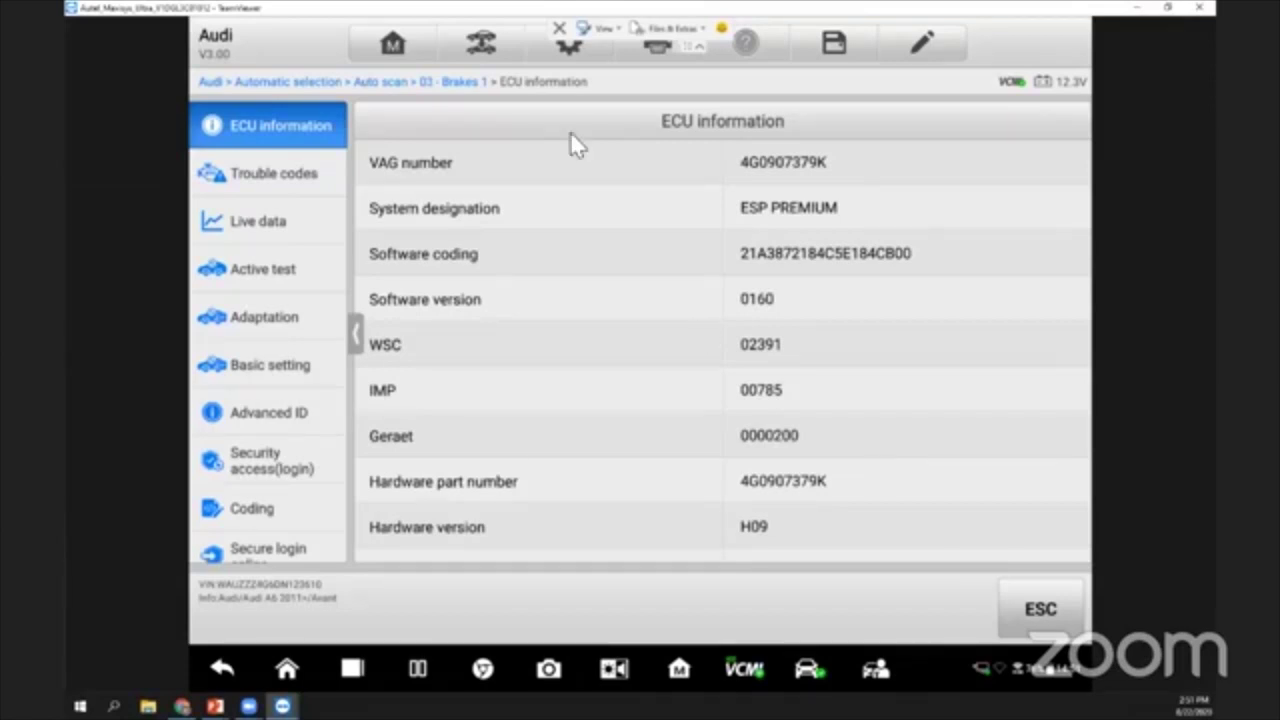
click(322, 183)
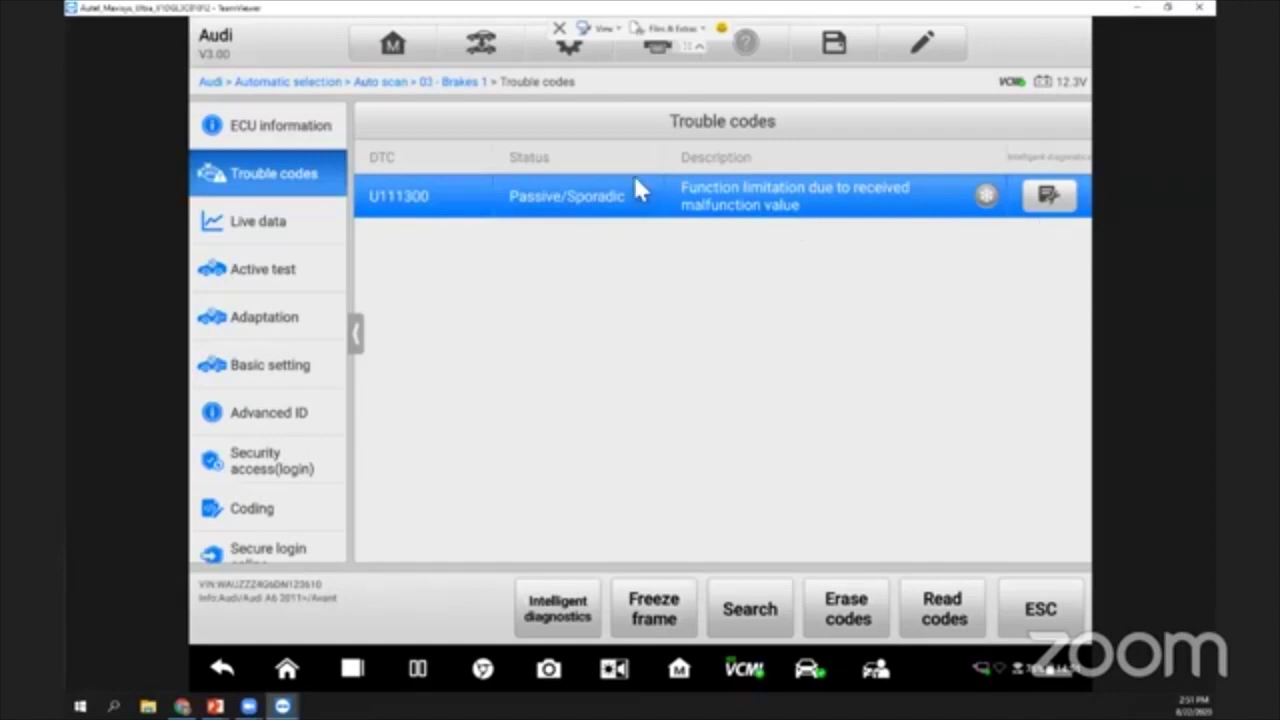
Step: Open the Brakes 1 Live data list, showing terminal 30 voltage at 12.09 V
click(312, 229)
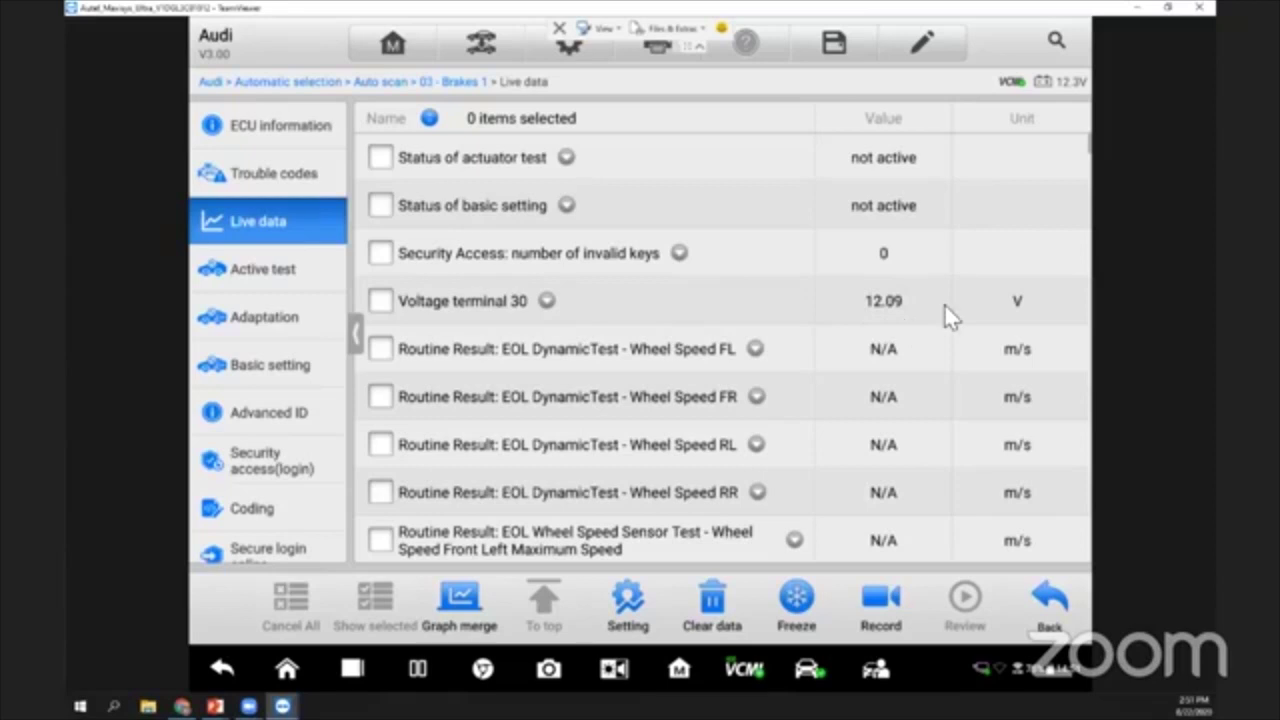
Step: Scroll through Brakes 1 wheel-speed tests, tire pressures and warning-lamp statuses
drag(997, 343, 1002, 223)
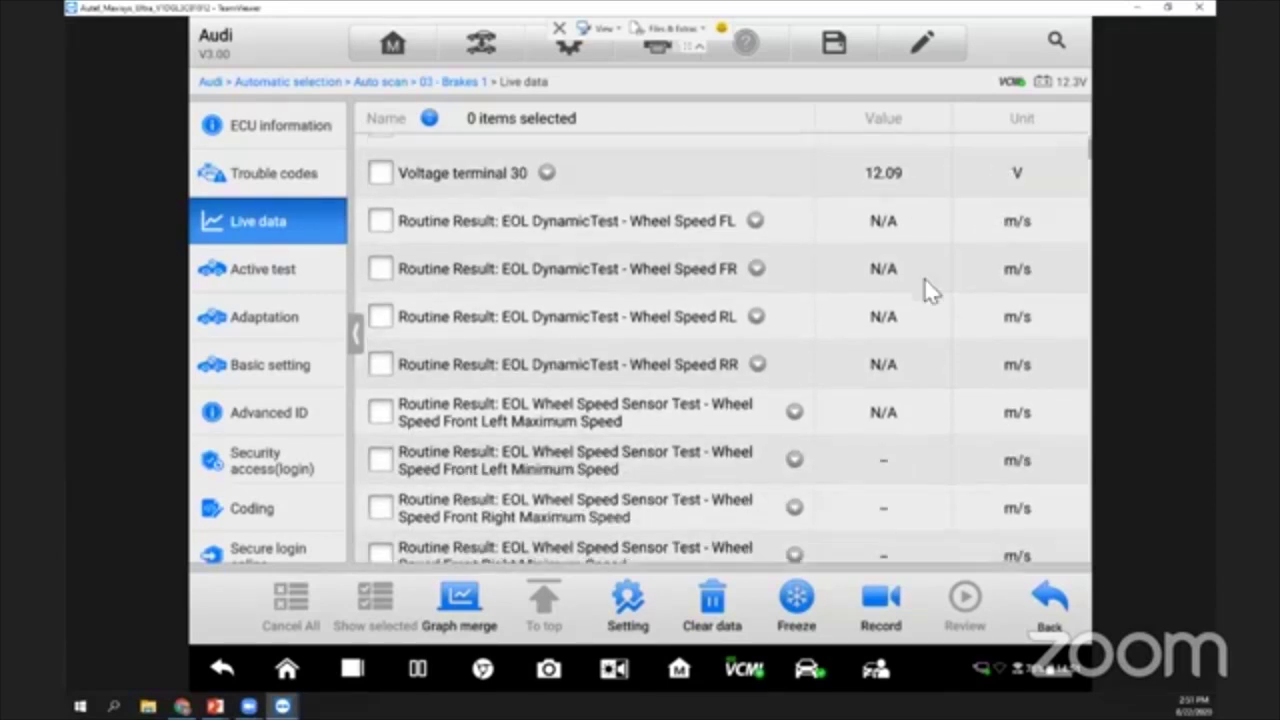
scroll(891, 350, down, 5)
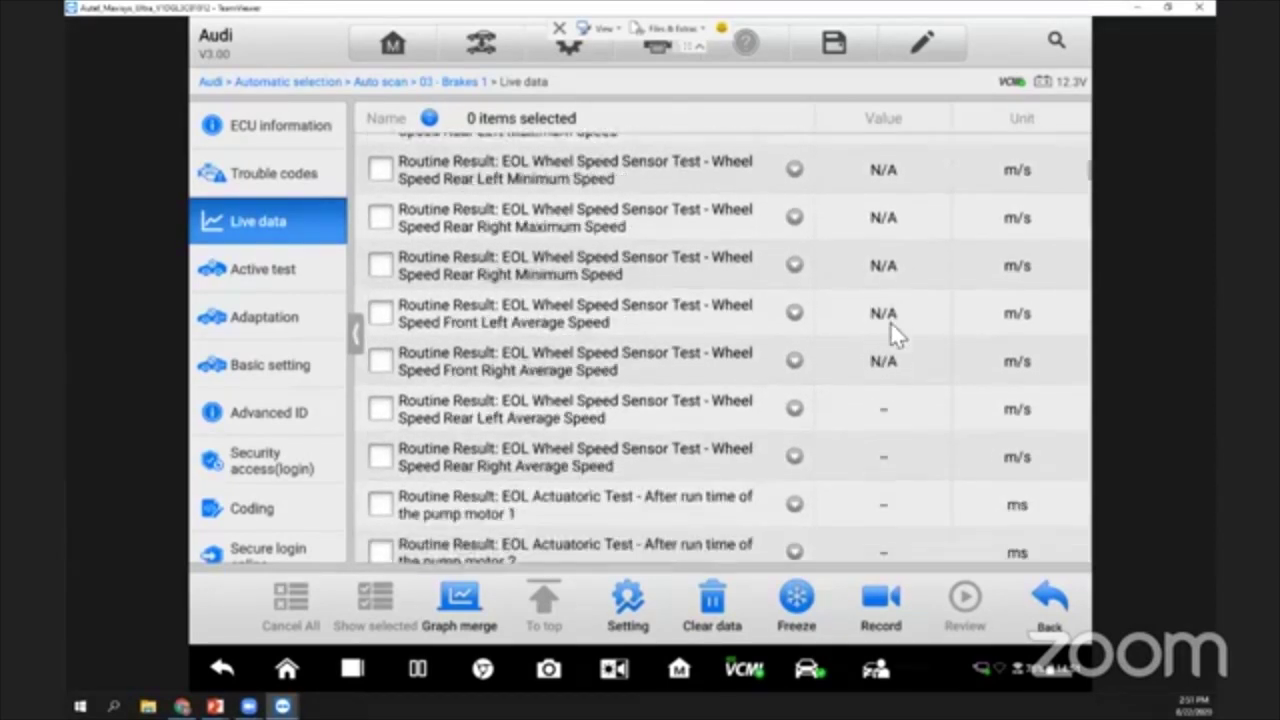
scroll(896, 240, down, 5)
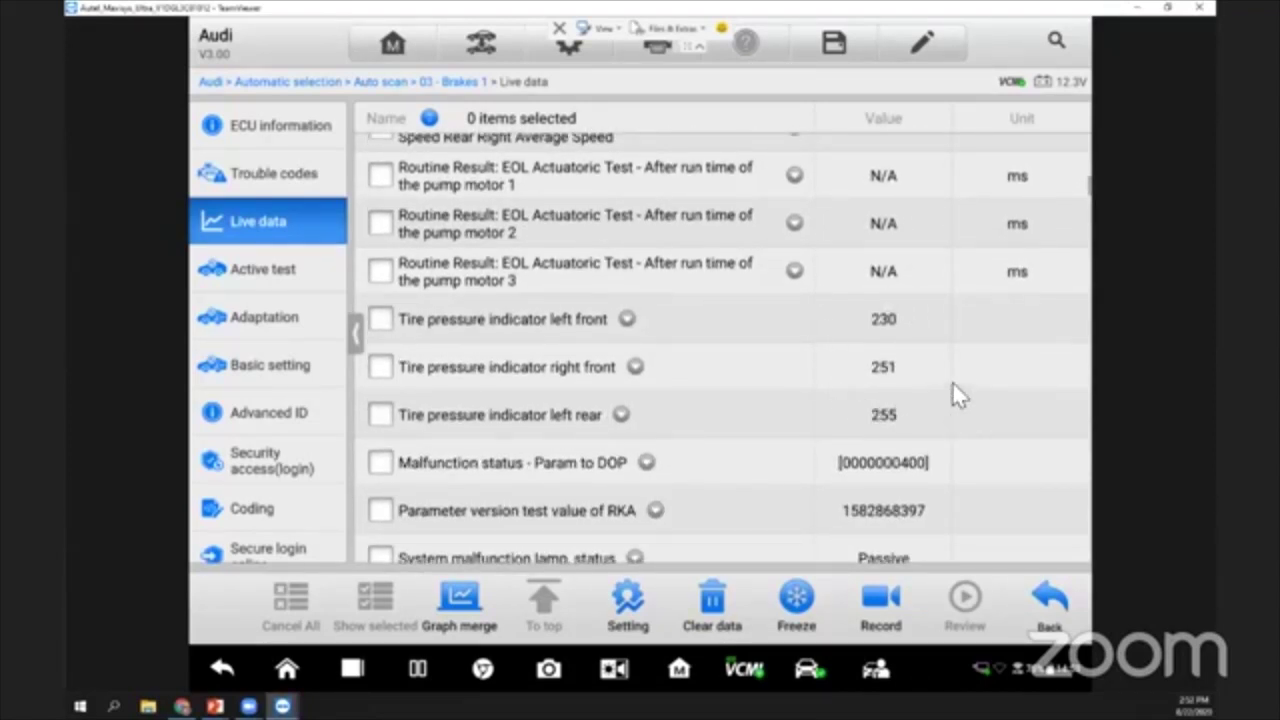
scroll(886, 420, down, 3)
drag(907, 405, 925, 332)
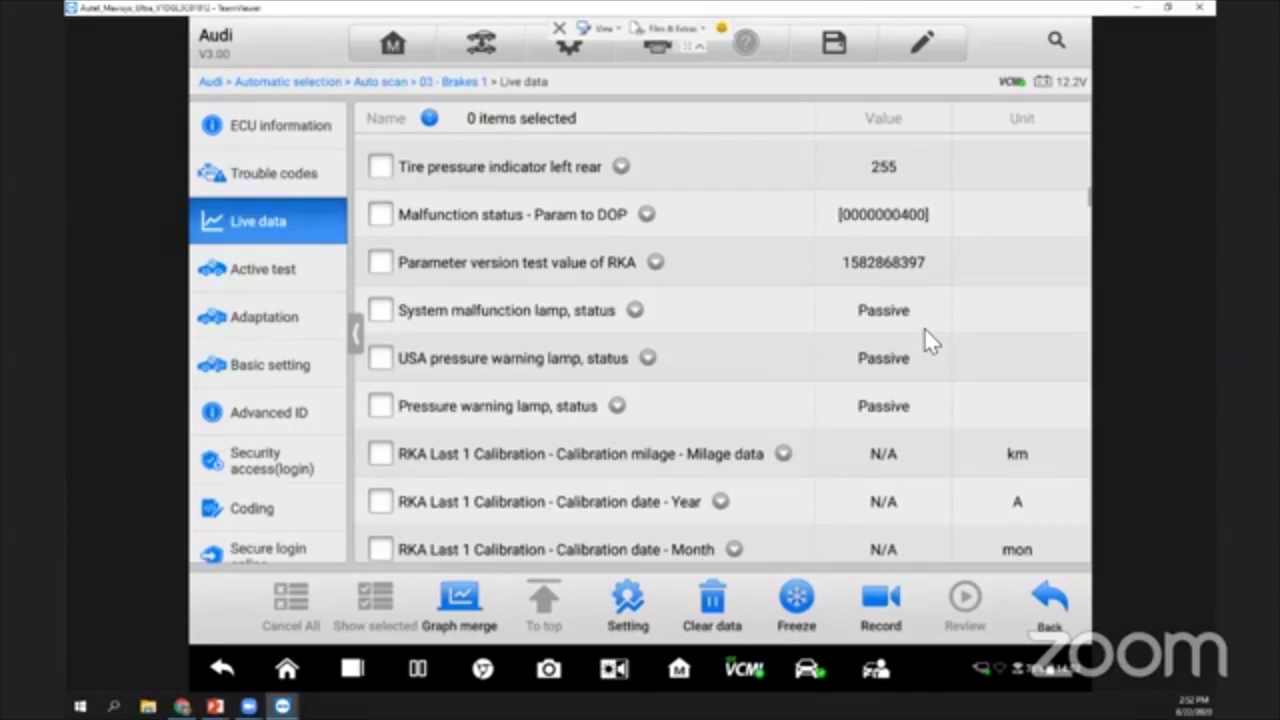
Step: Browse both pages of Brakes 1 active tests with ignition confirmed on, then load Adaptation
click(272, 310)
click(265, 270)
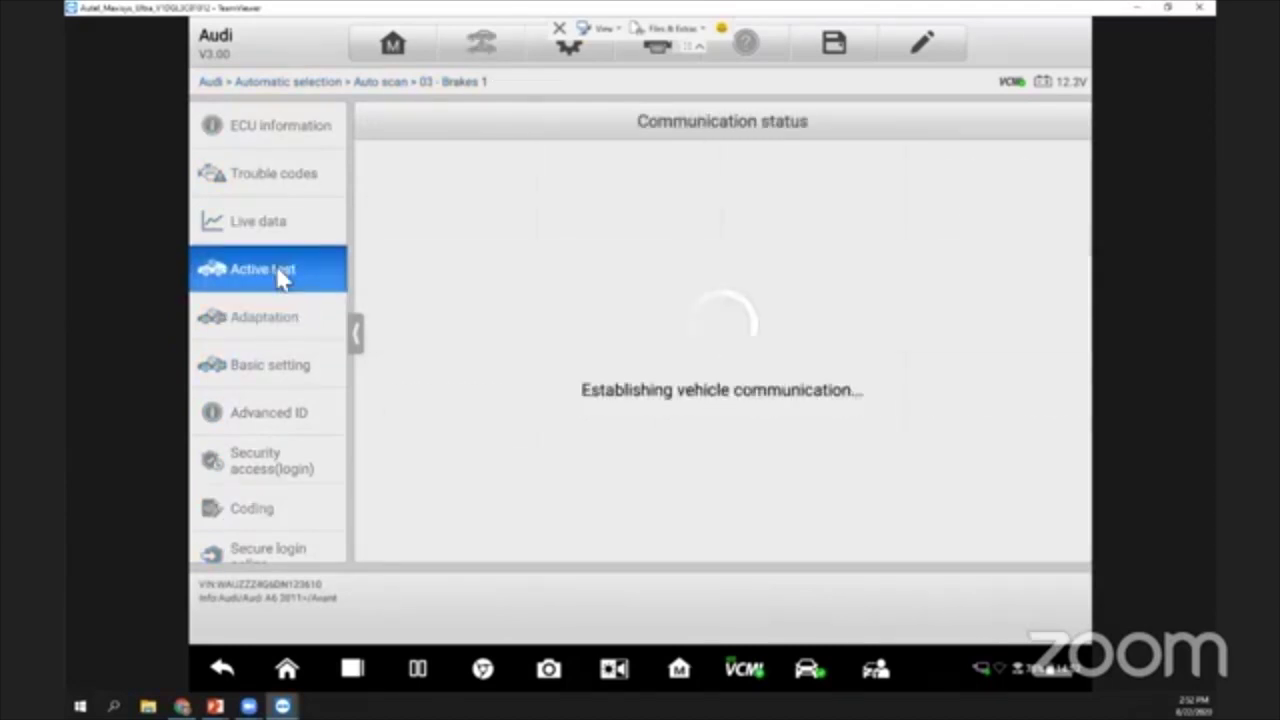
click(943, 606)
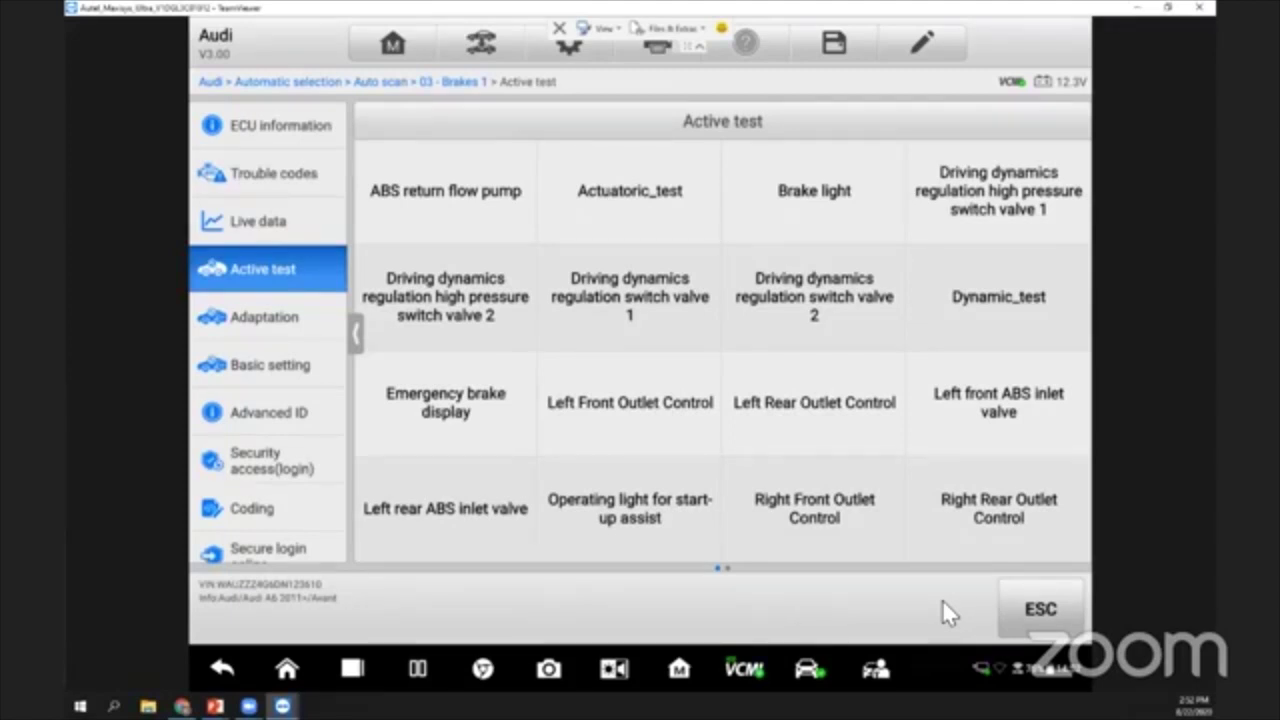
drag(936, 393, 681, 393)
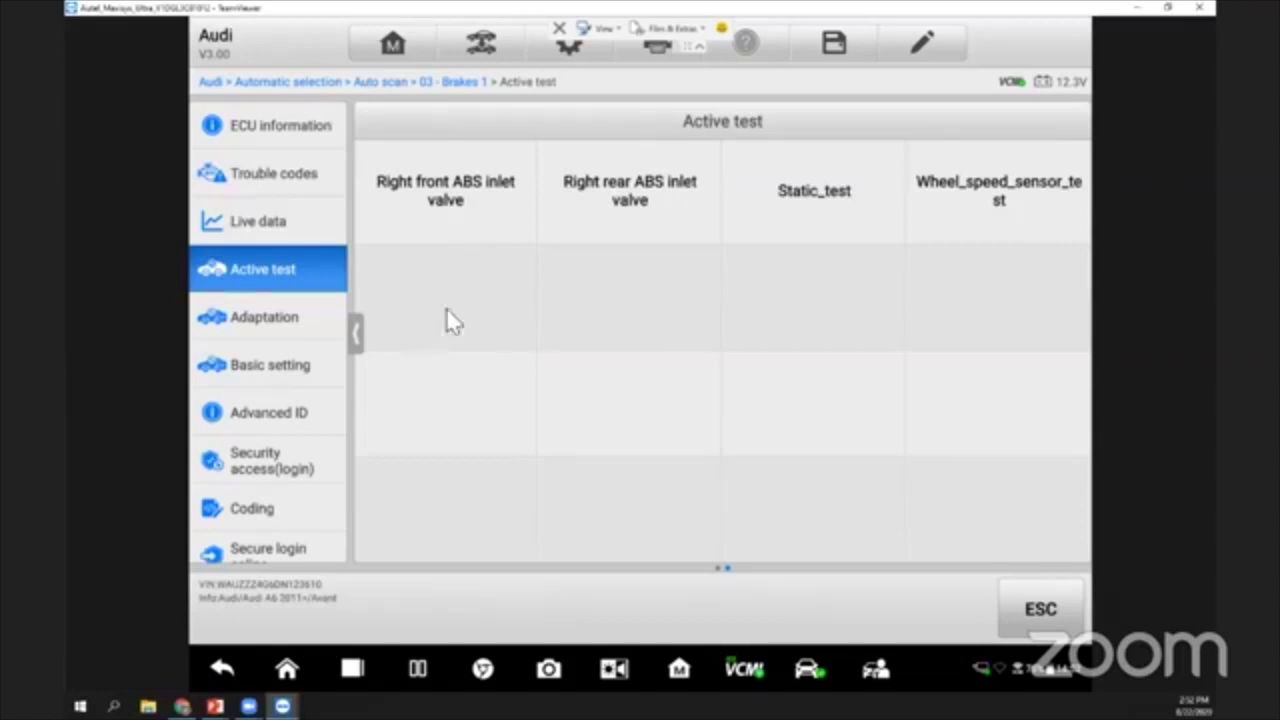
click(303, 325)
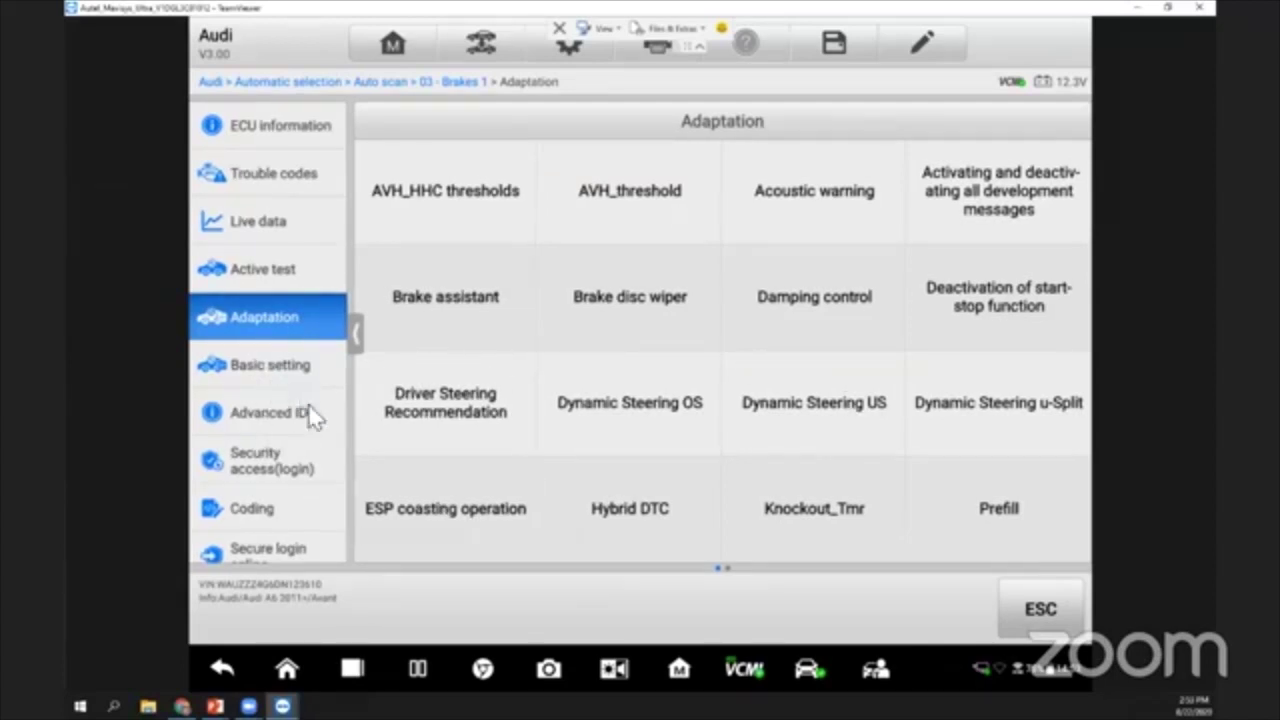
Step: Scroll the Brakes 1 adaptation list, then exit back to the Auto scan results
drag(310, 415, 312, 340)
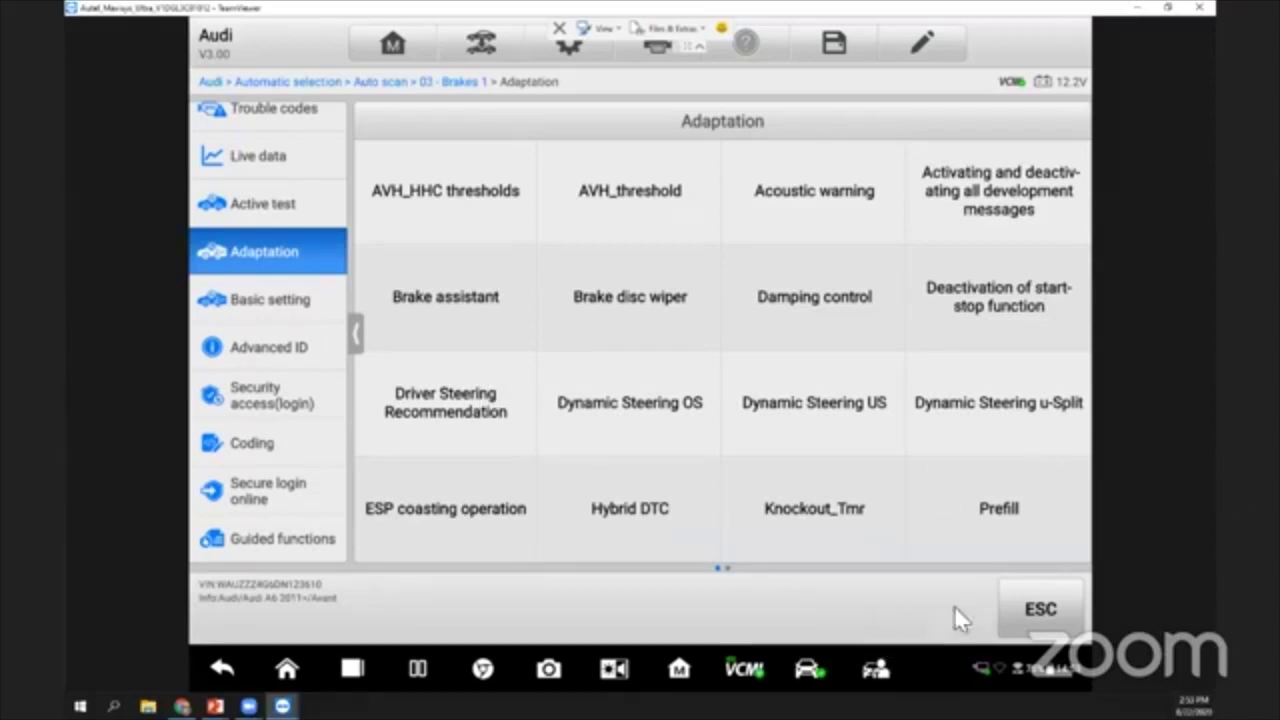
click(1040, 618)
Step: Exit the Audi vehicle session and return to the home screen
click(1040, 618)
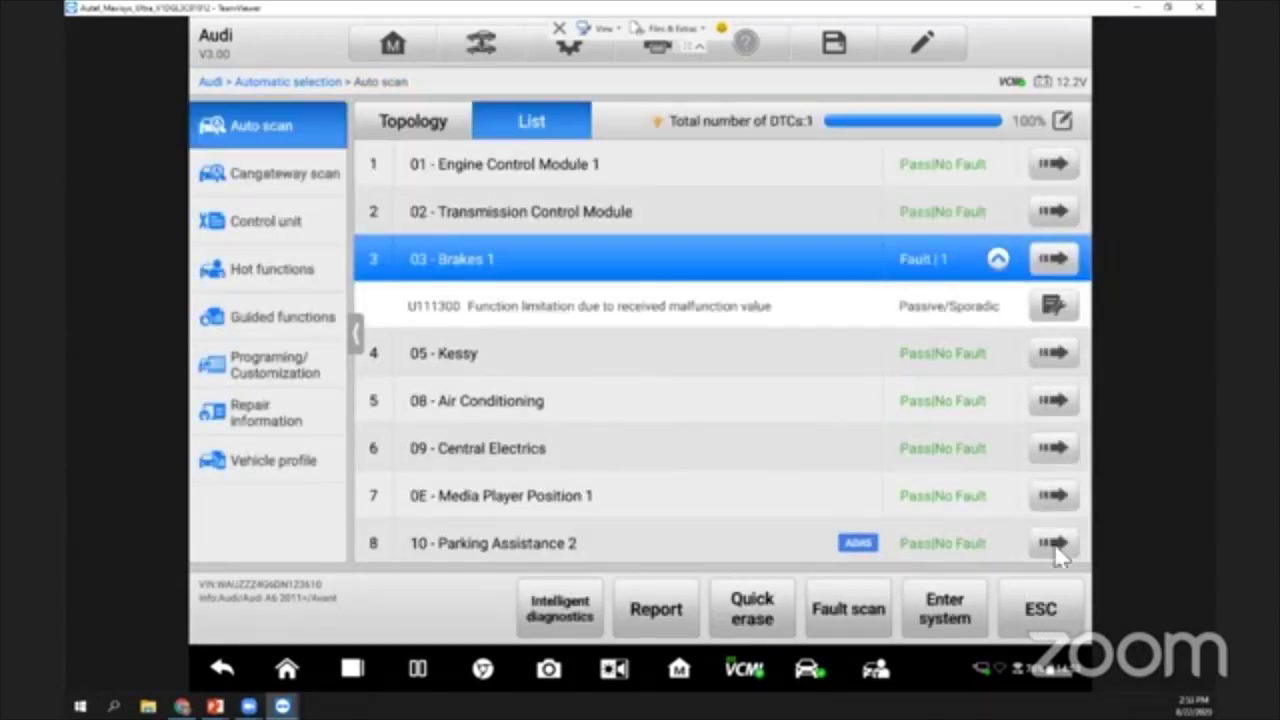
click(482, 45)
click(808, 392)
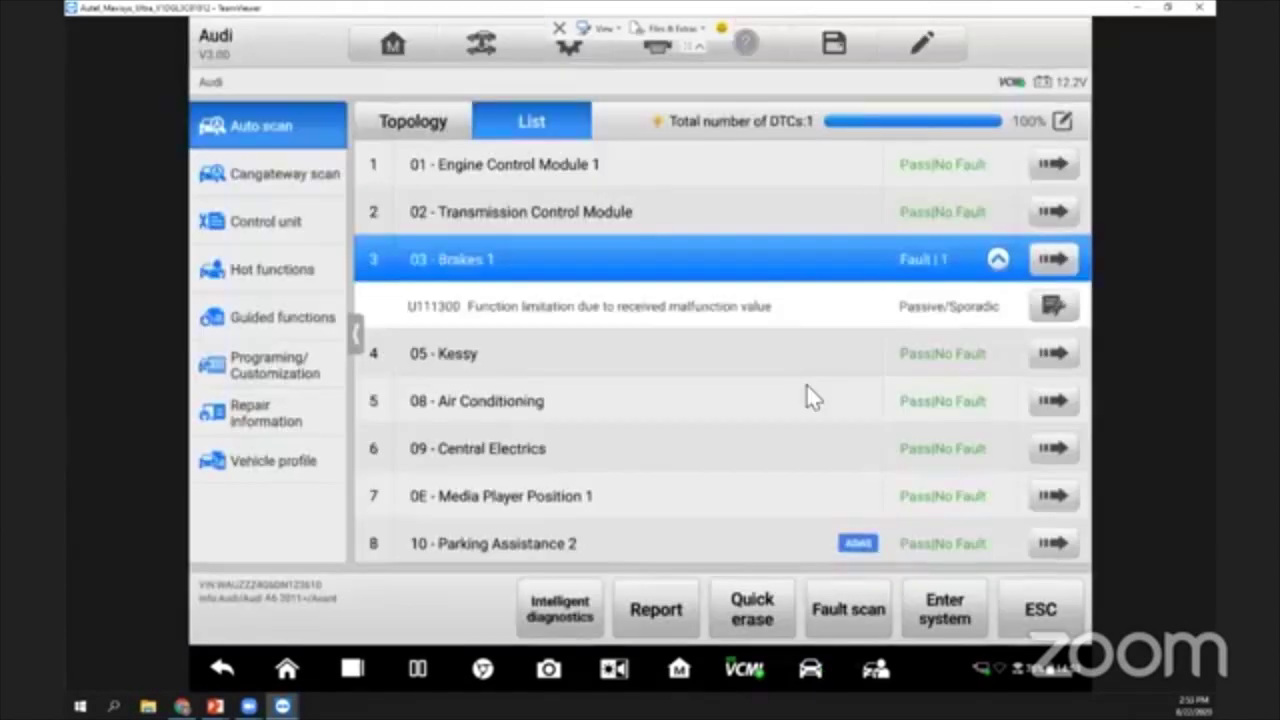
click(233, 47)
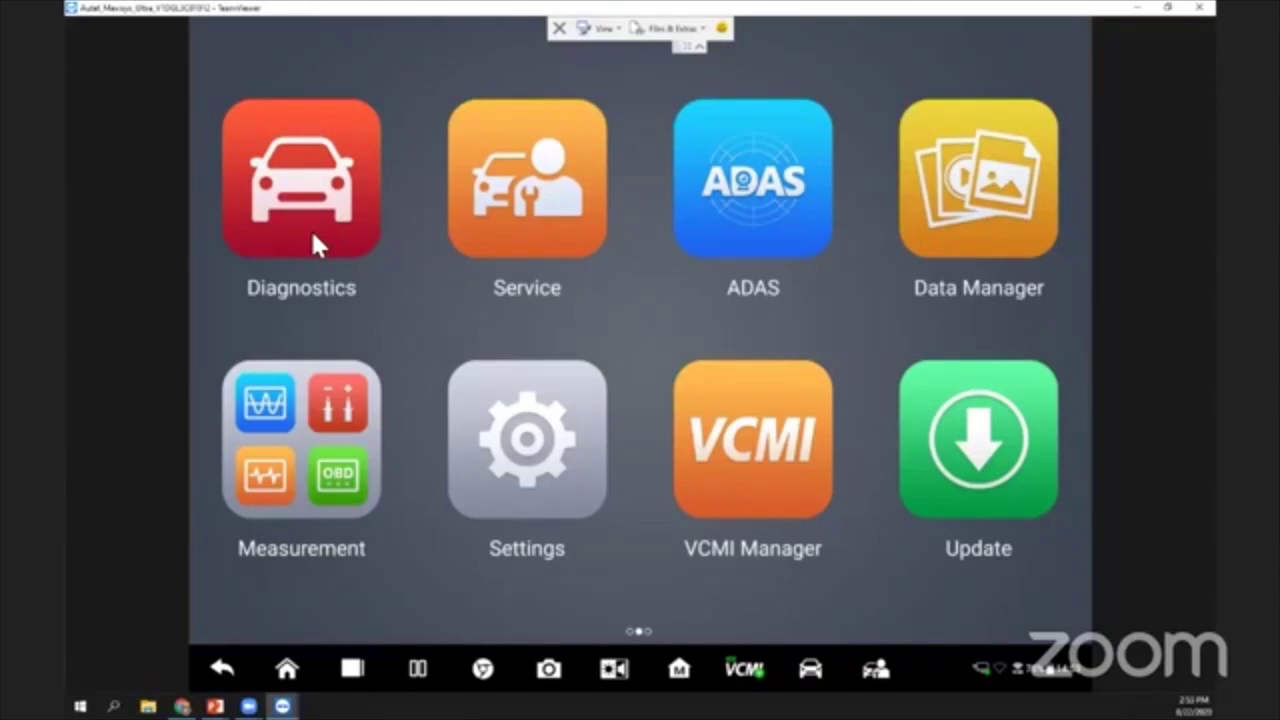
Step: Start the EPB service from Service and choose VIN auto-detection under VID
click(533, 224)
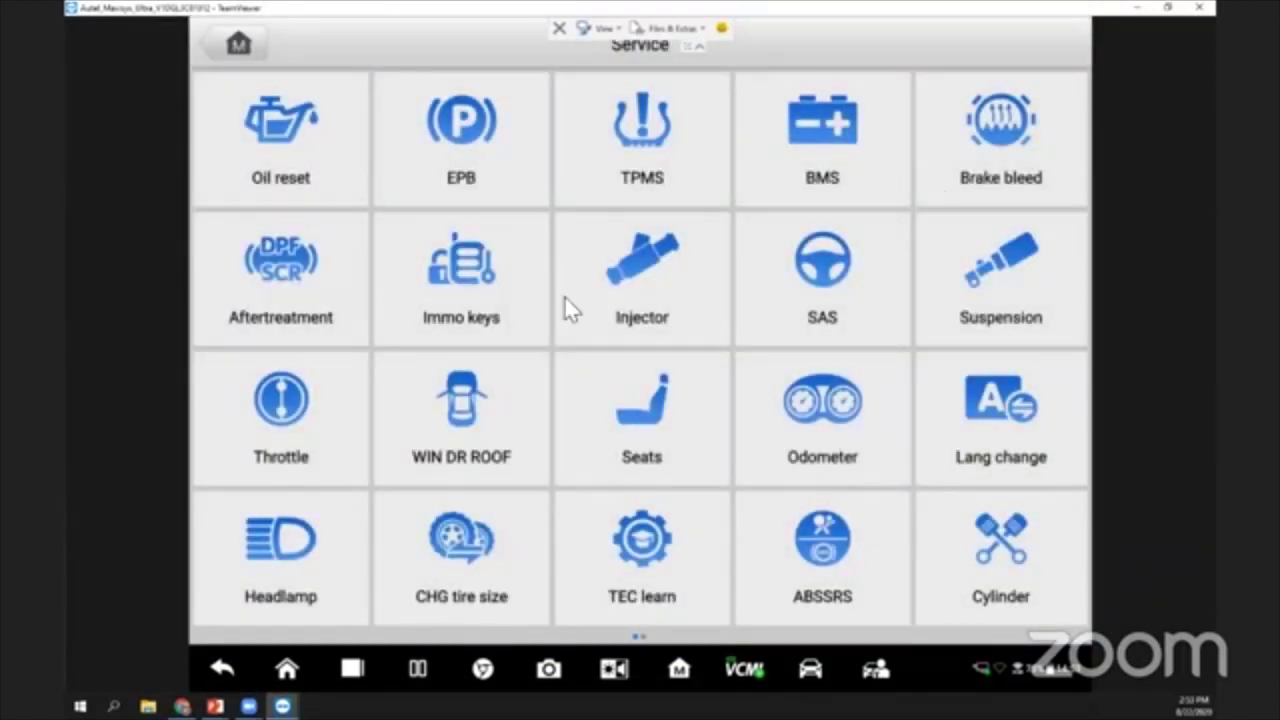
click(520, 188)
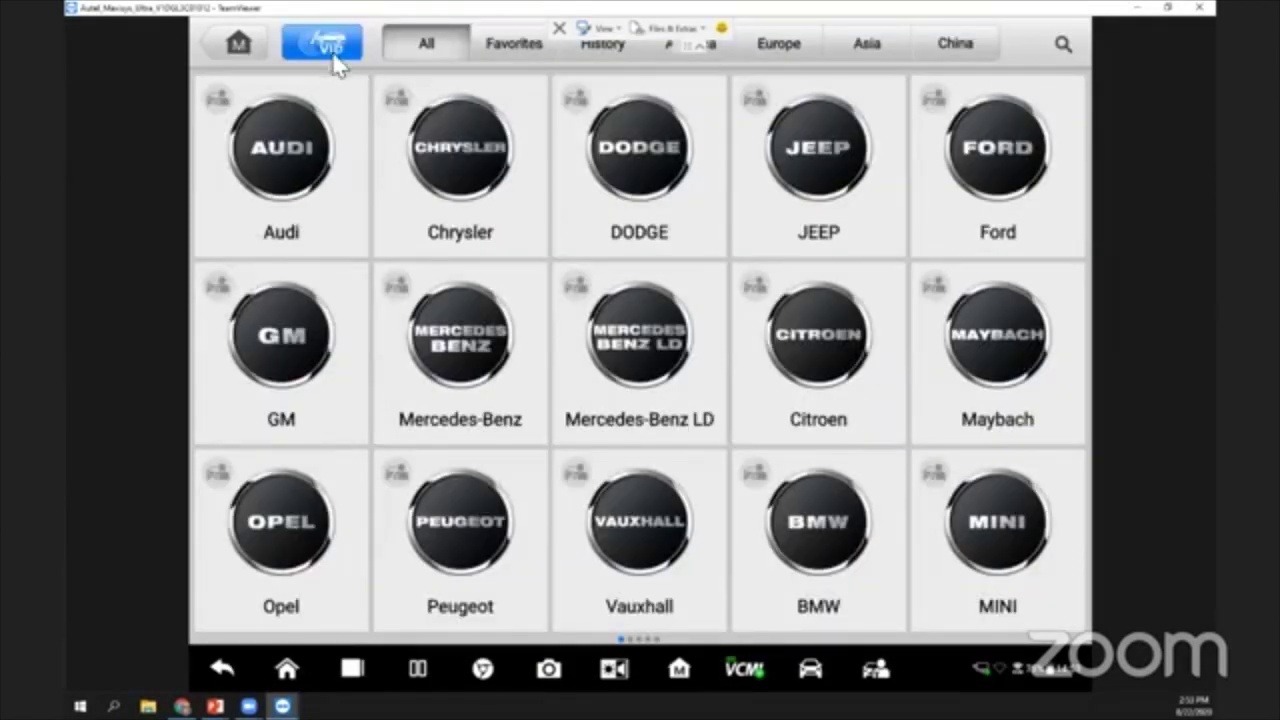
click(332, 50)
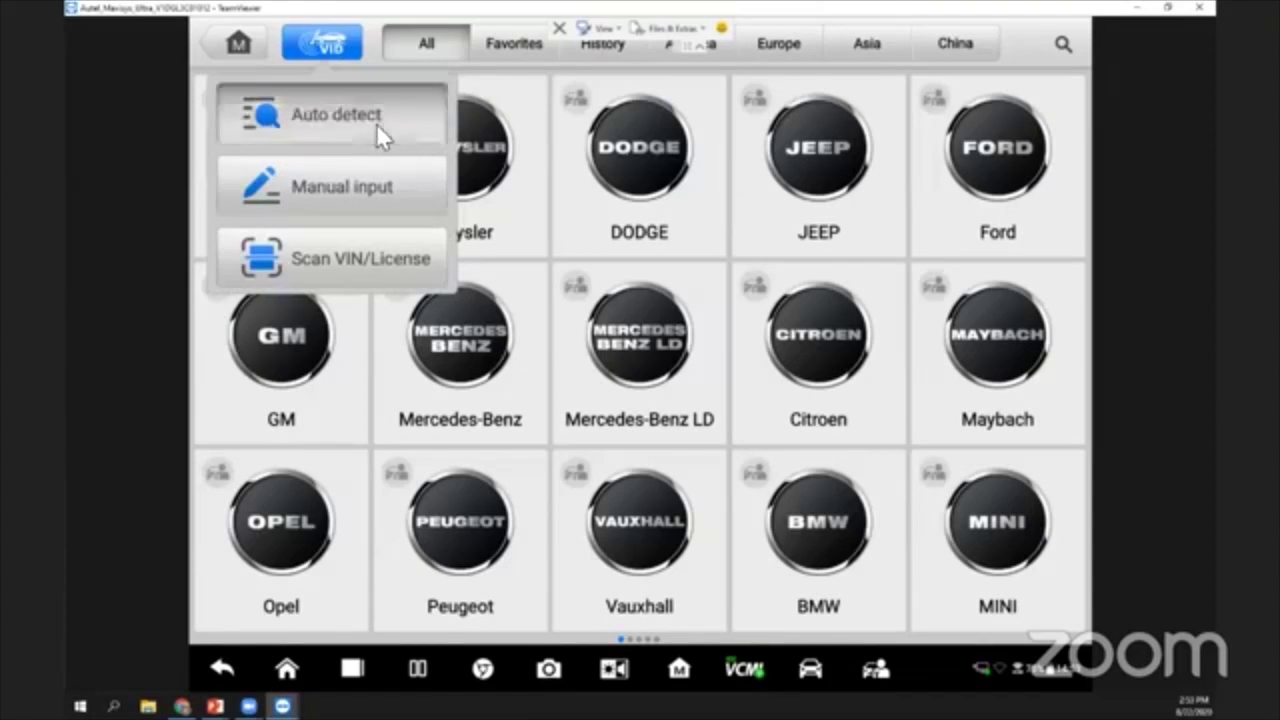
click(377, 128)
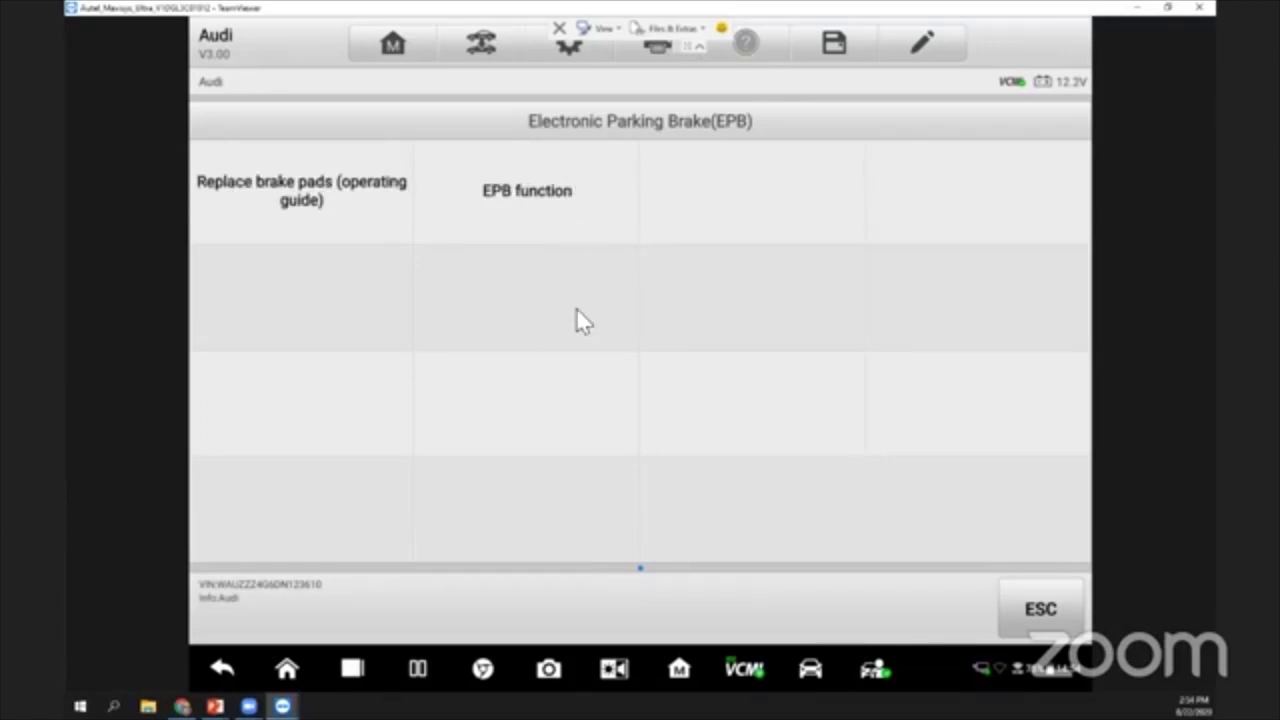
Step: Choose 'Replace brake pads (operating guide)' from the Audi Parking Brake functions
click(321, 198)
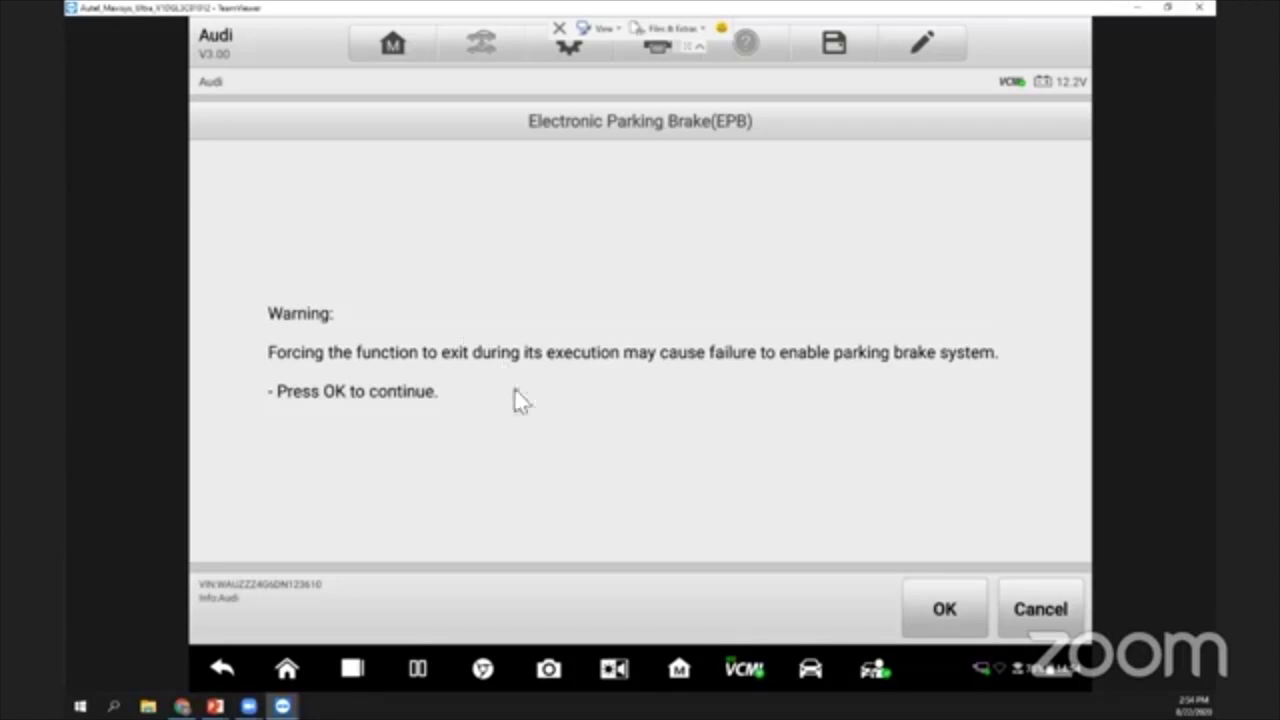
Step: Accept the forced-exit warning and confirm the parking brake is released into service position
click(937, 612)
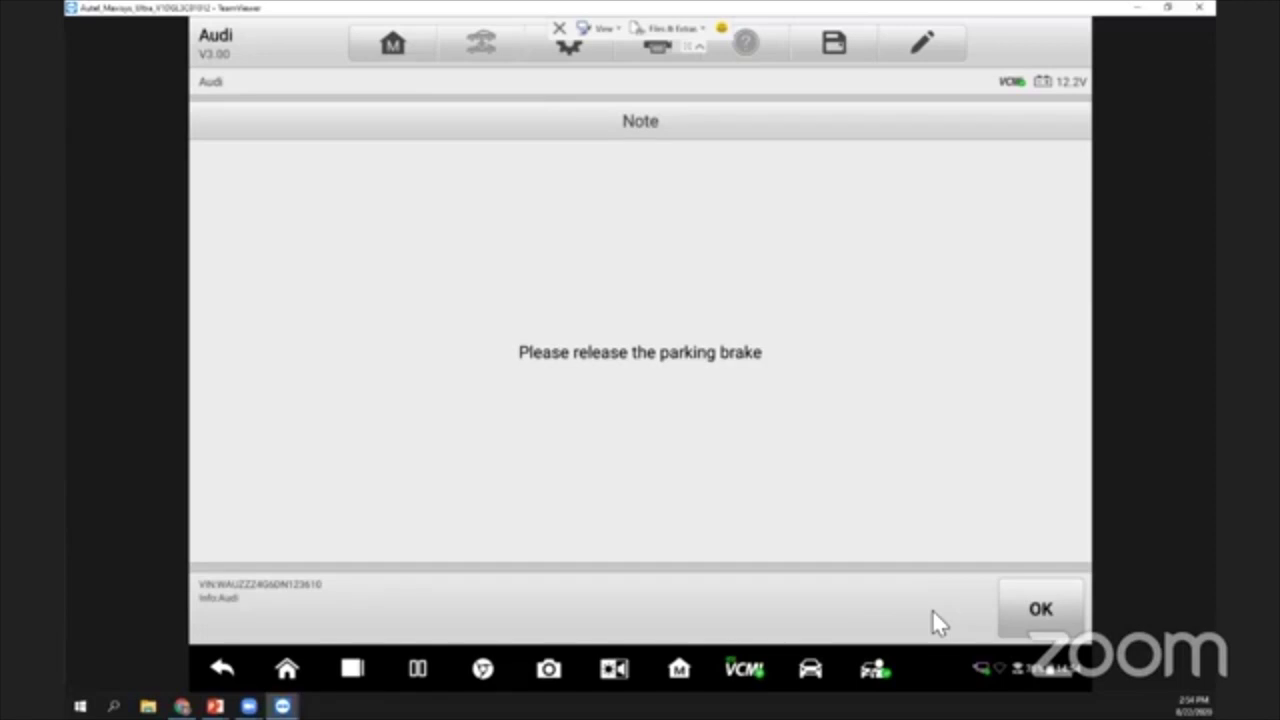
click(1049, 610)
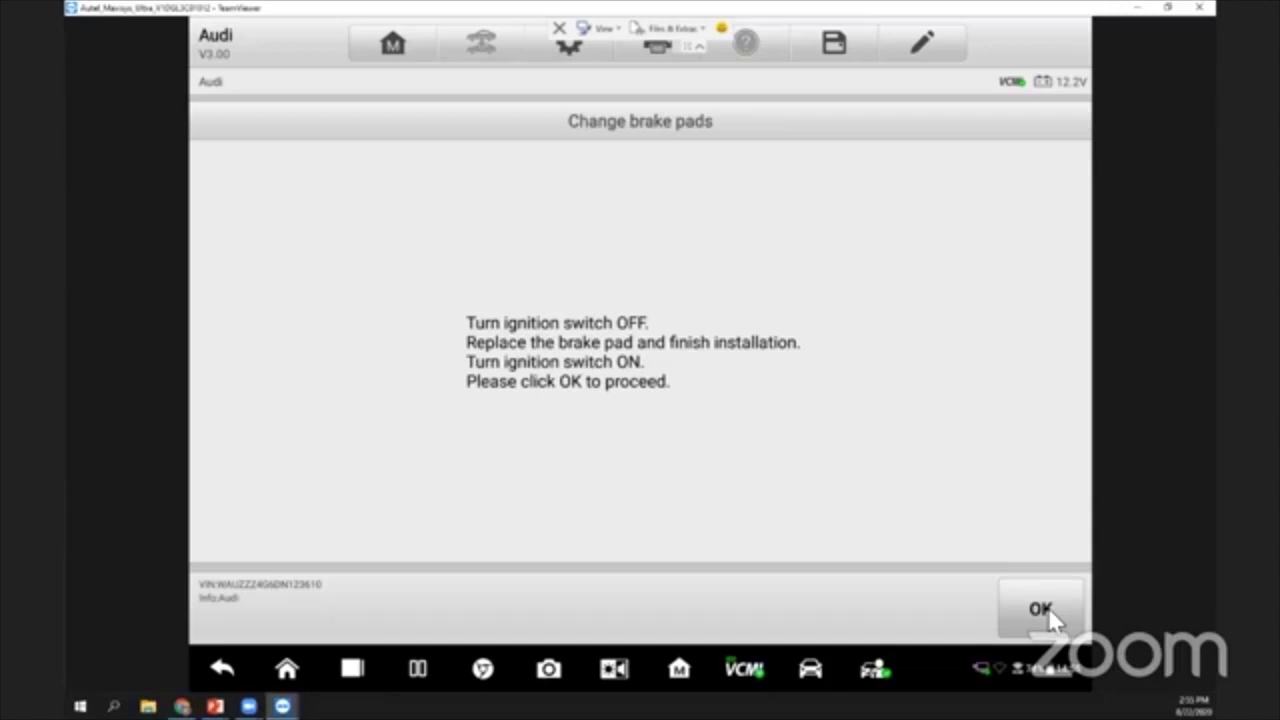
Step: Confirm the new rear pads are fitted and the parking brake is applied
click(1042, 609)
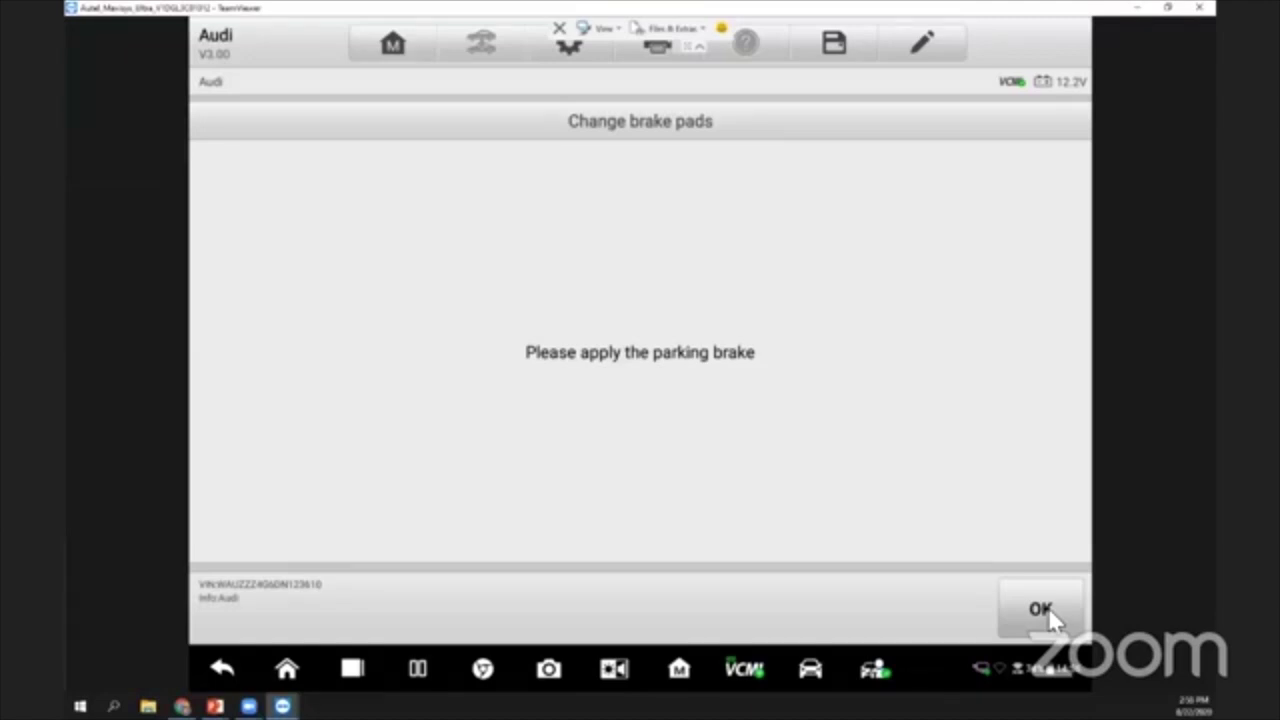
click(1048, 609)
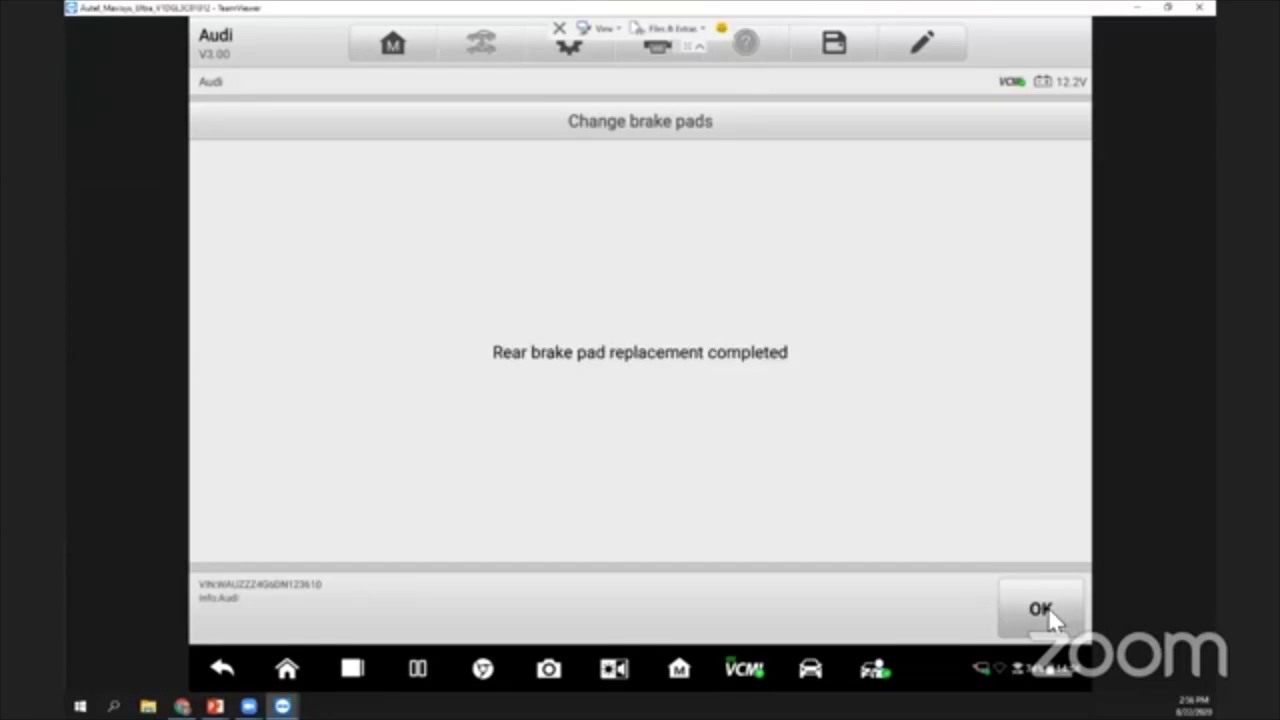